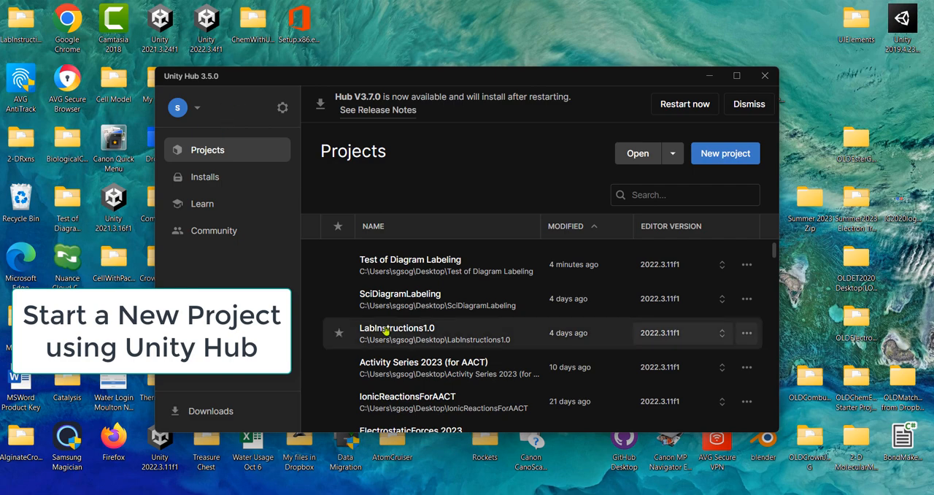
Create a new project from the 2D Core template and name it DiagramProject.
click(733, 153)
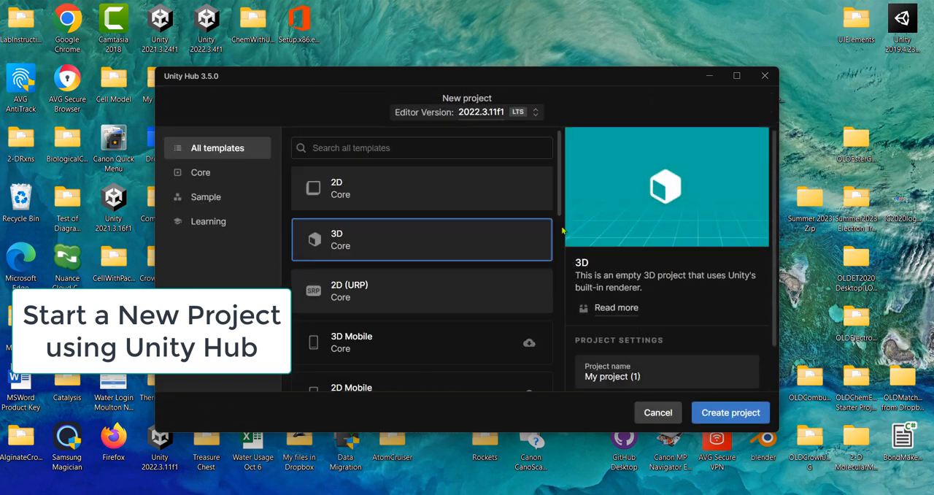
click(328, 191)
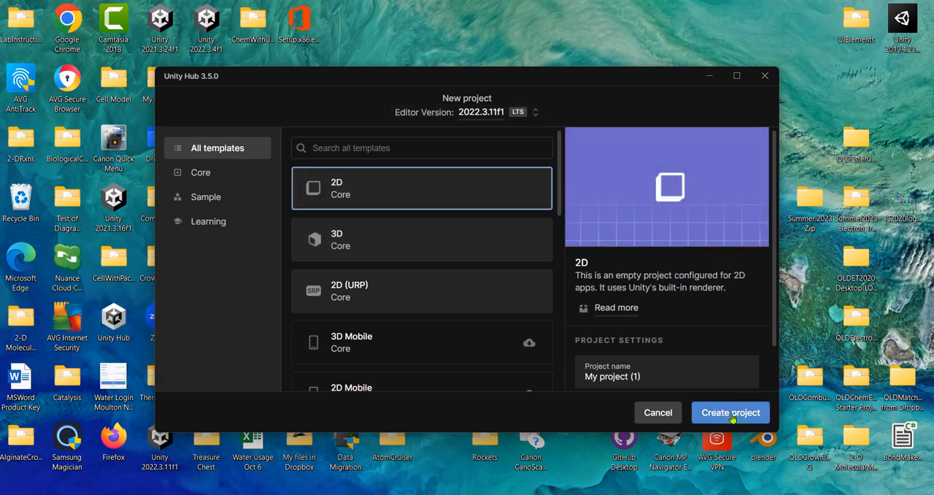
click(581, 378)
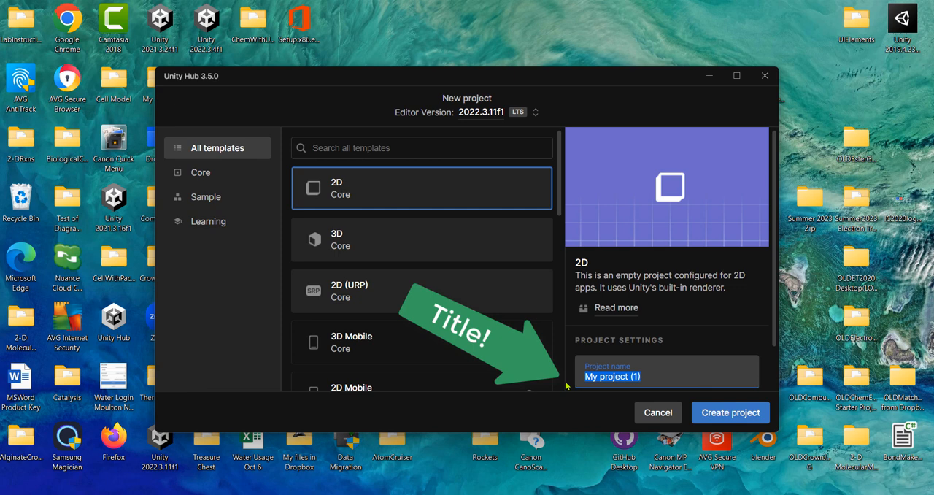
text(DiagramProject)
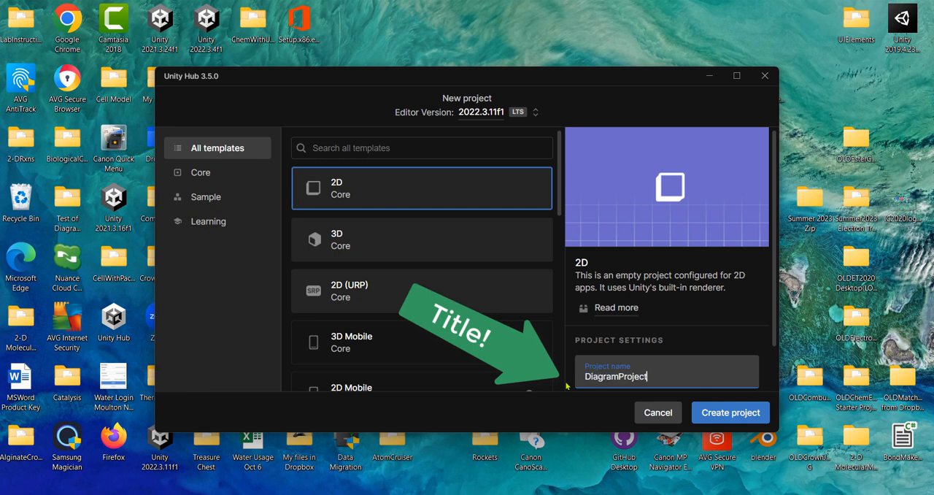
click(728, 413)
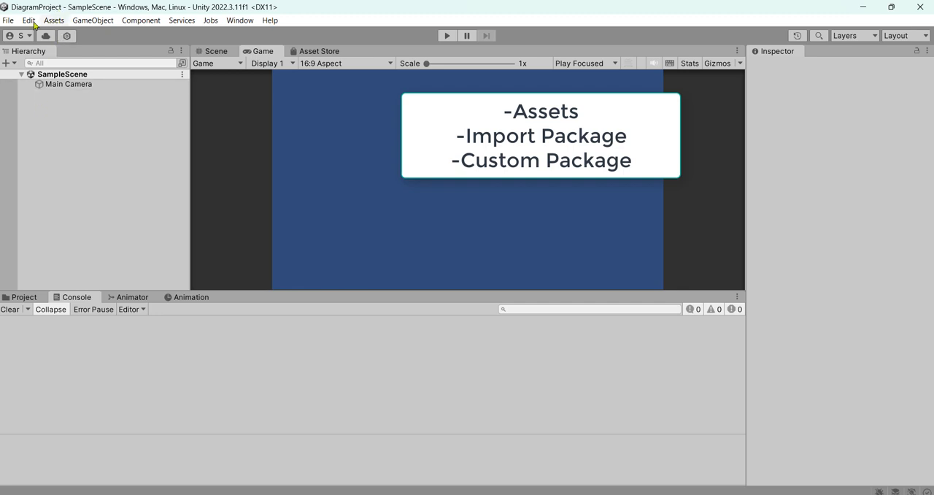
Import the custom package DiagramLabelingStarterPackage from the Downloads folder with all of its items.
click(60, 22)
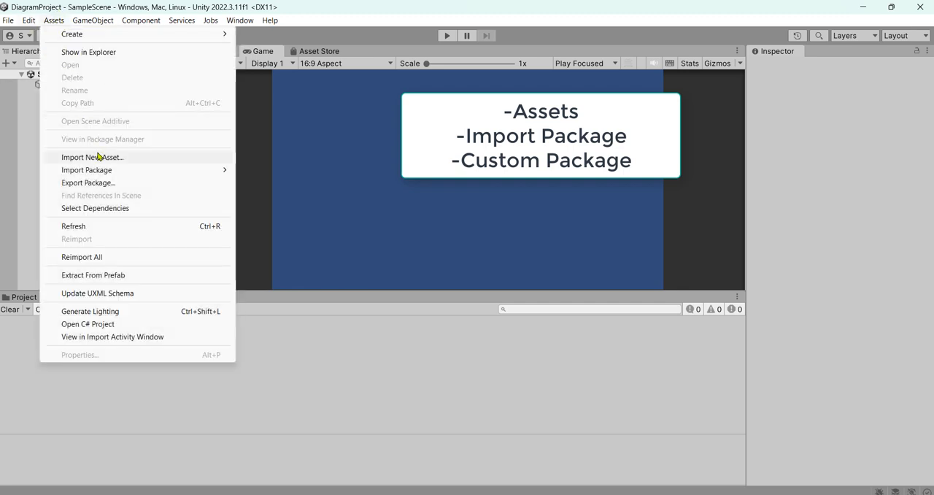
mouse_move(111, 174)
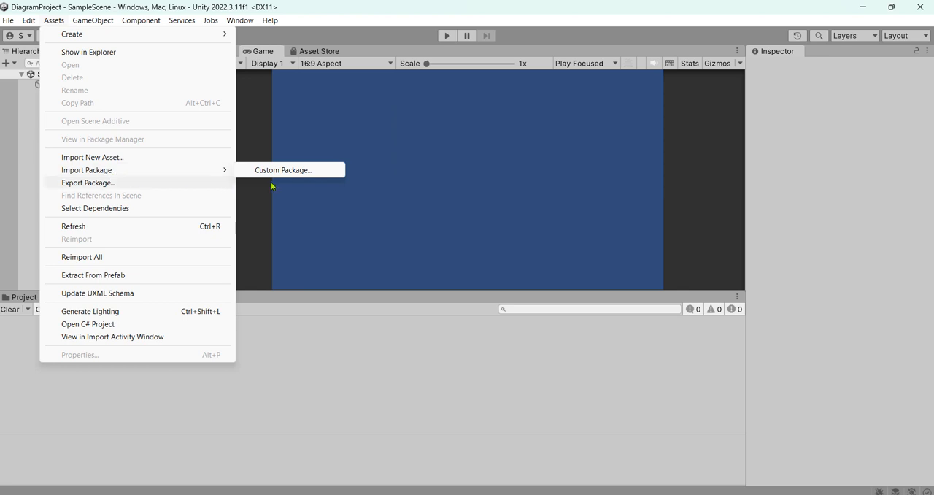
click(295, 170)
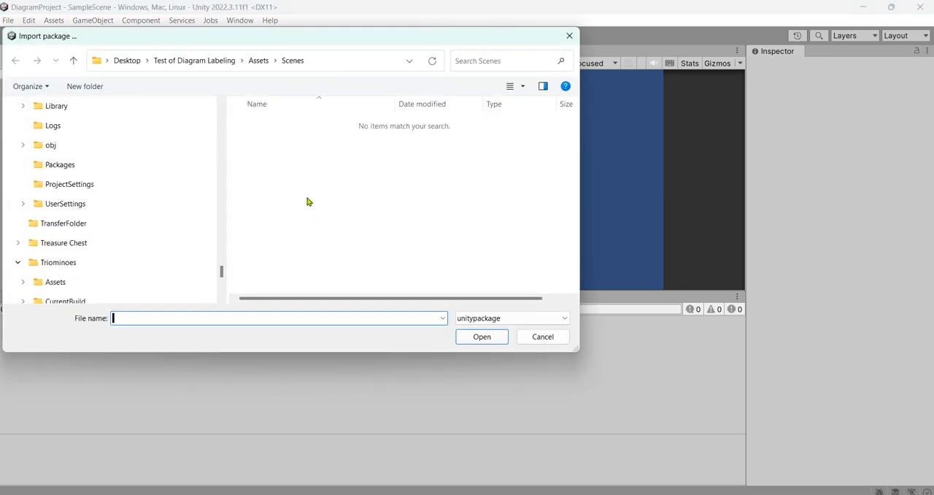
drag(221, 273, 221, 115)
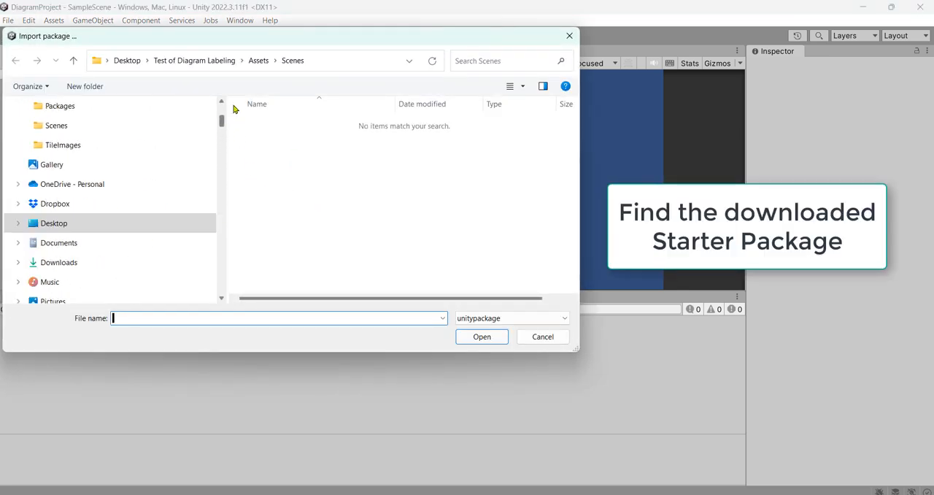
click(81, 173)
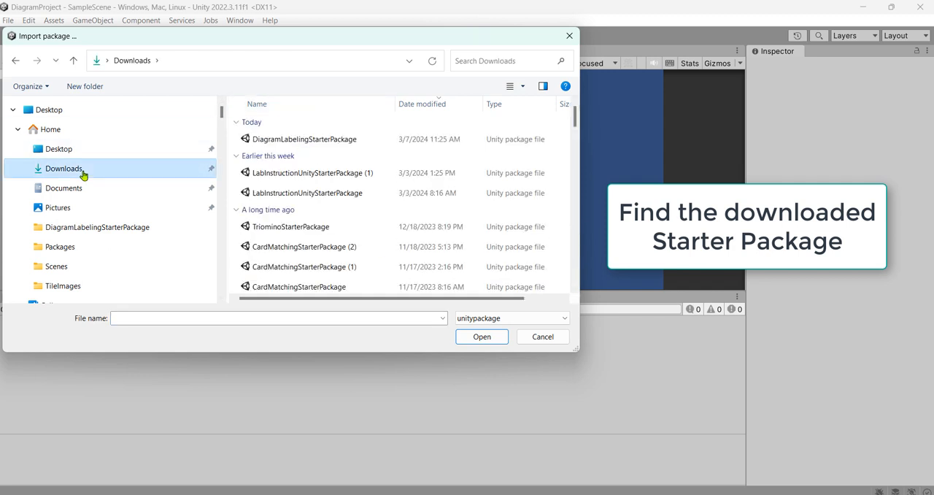
click(333, 145)
click(480, 339)
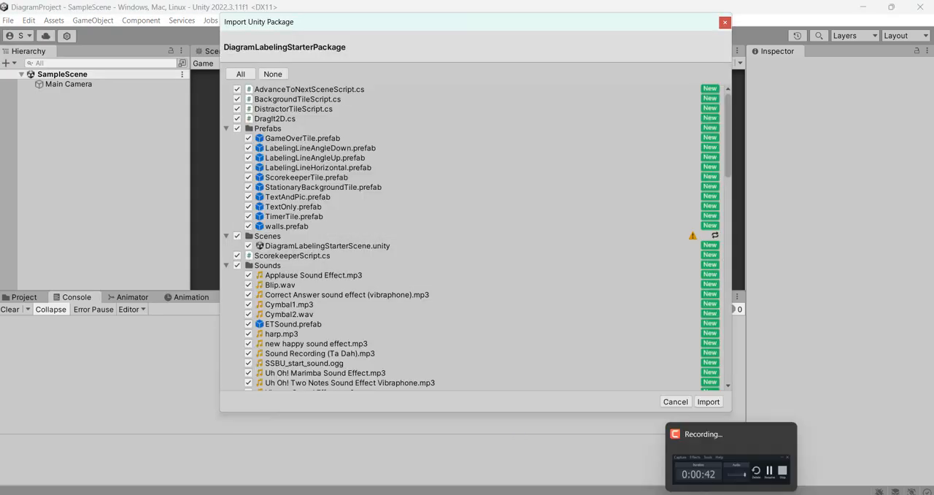
click(710, 402)
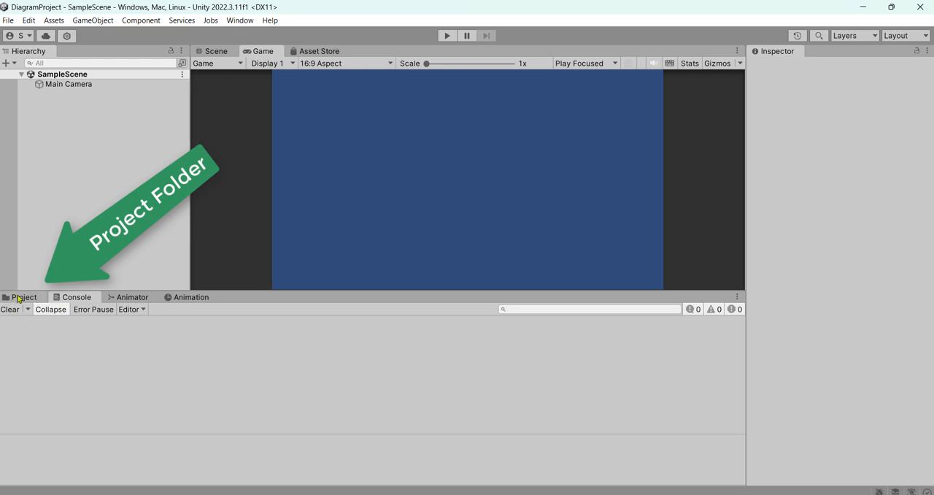
Show the project's assets and open DiagramLabelingStarterScene from the Scenes folder.
click(23, 298)
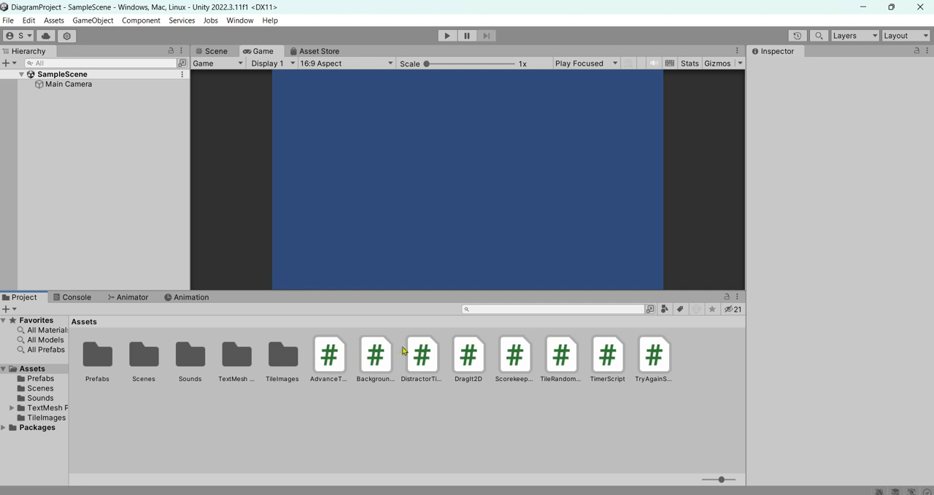
click(8, 20)
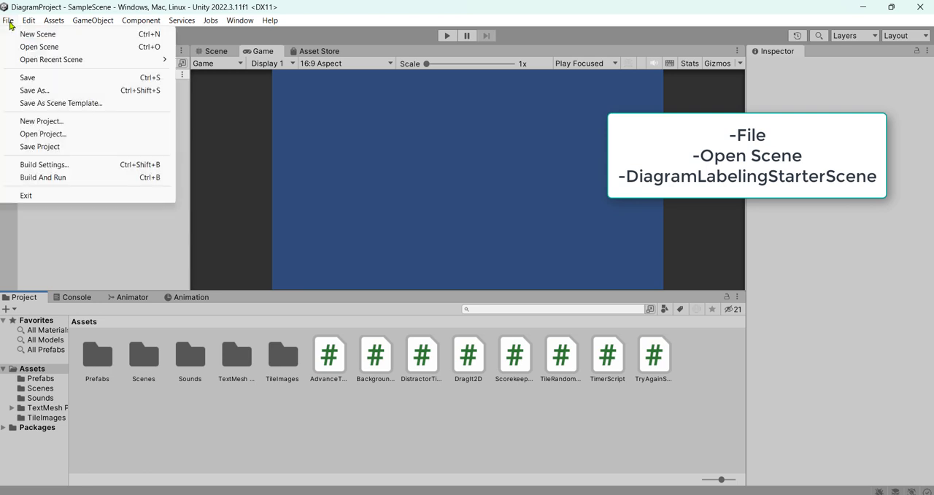
click(64, 48)
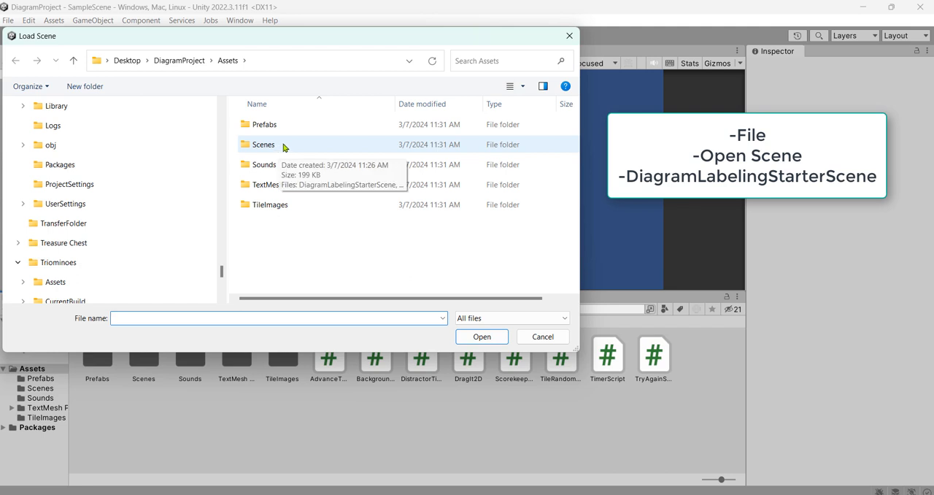
double_click(284, 145)
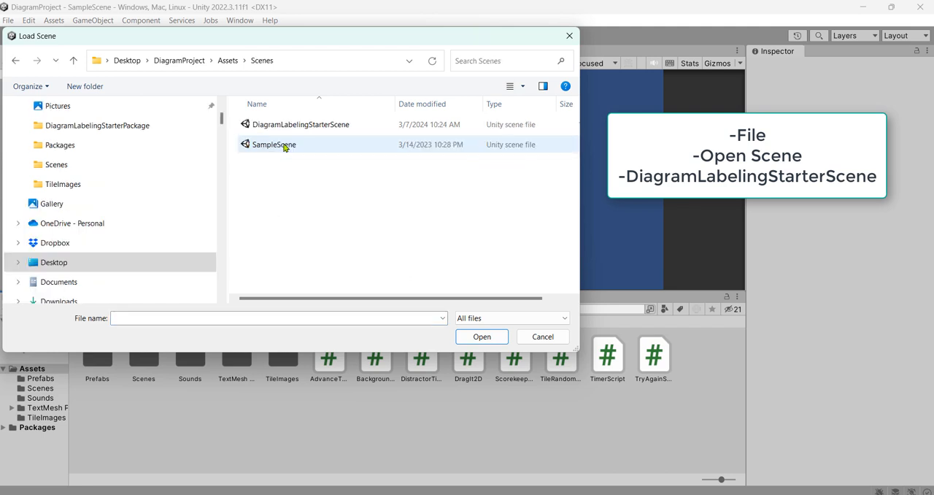
click(332, 129)
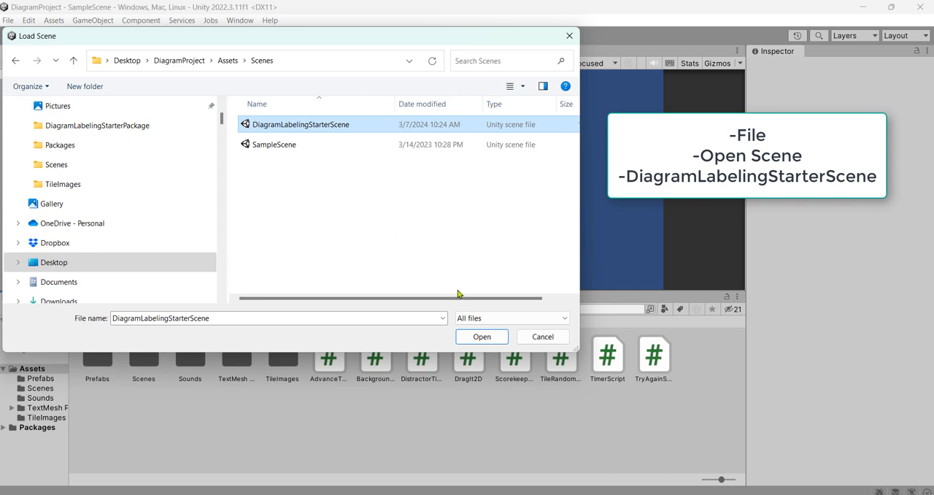
click(482, 336)
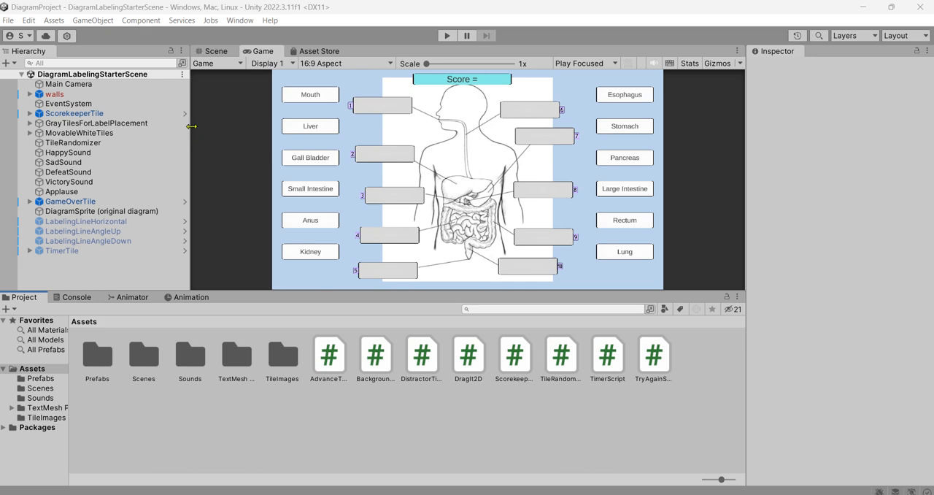
Save a copy of the scene as My Scene in the Scenes folder.
click(9, 20)
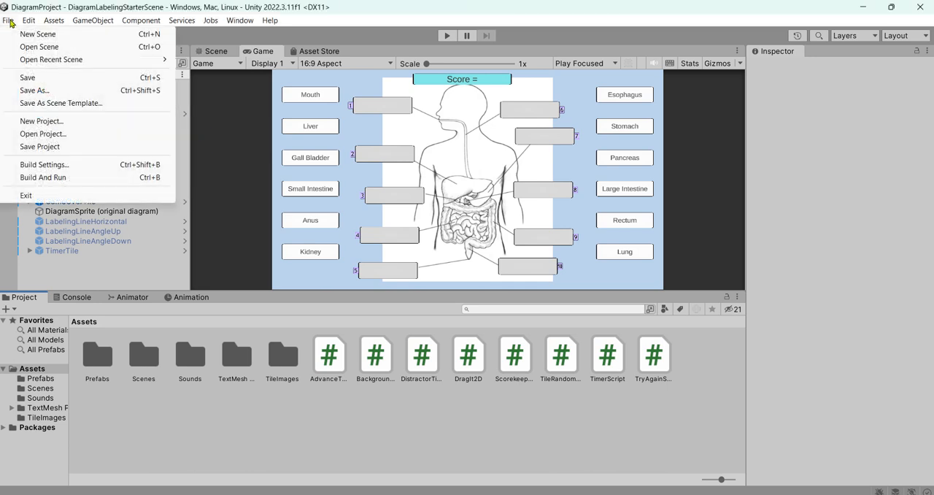
click(60, 93)
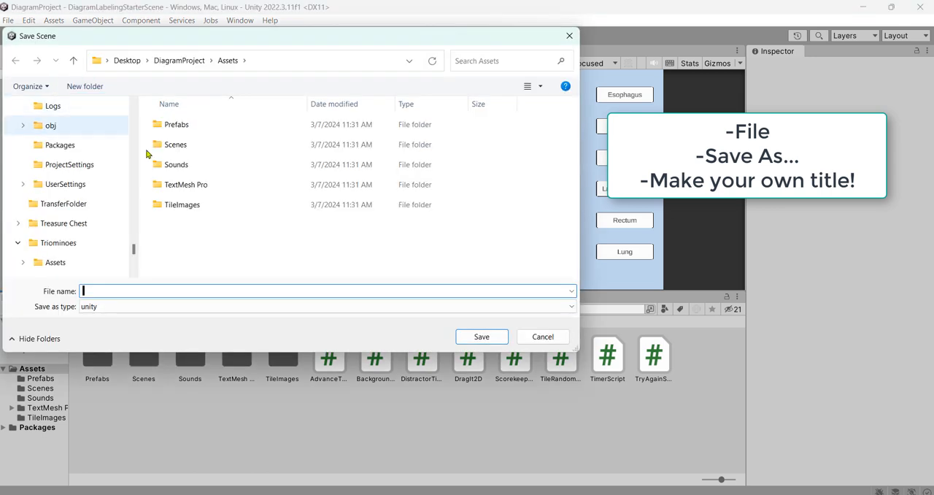
double_click(175, 144)
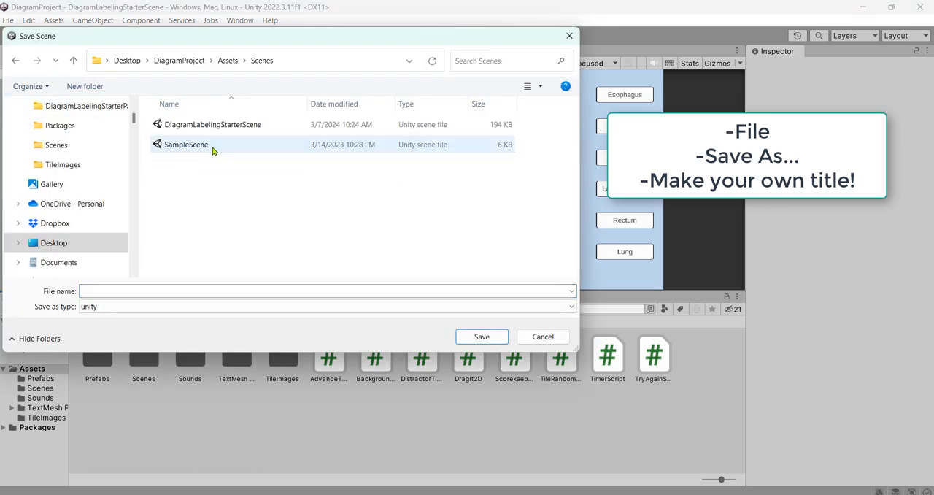
click(197, 291)
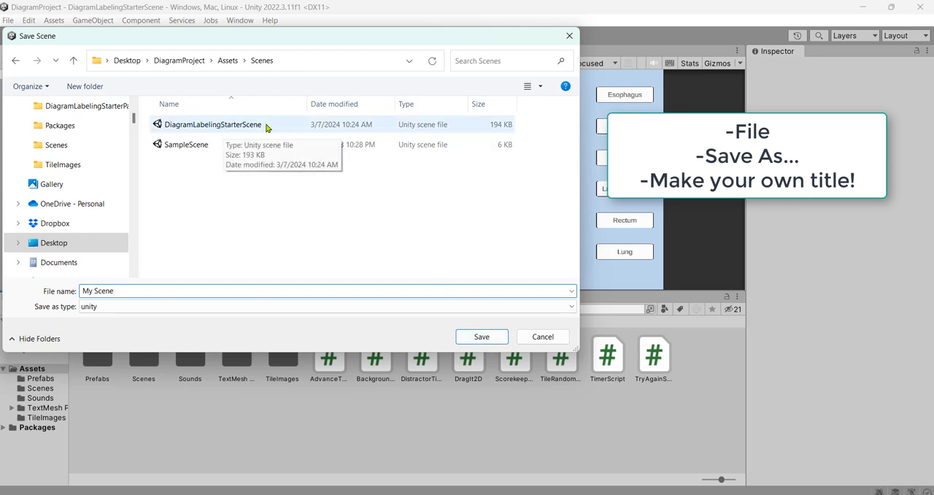
click(483, 337)
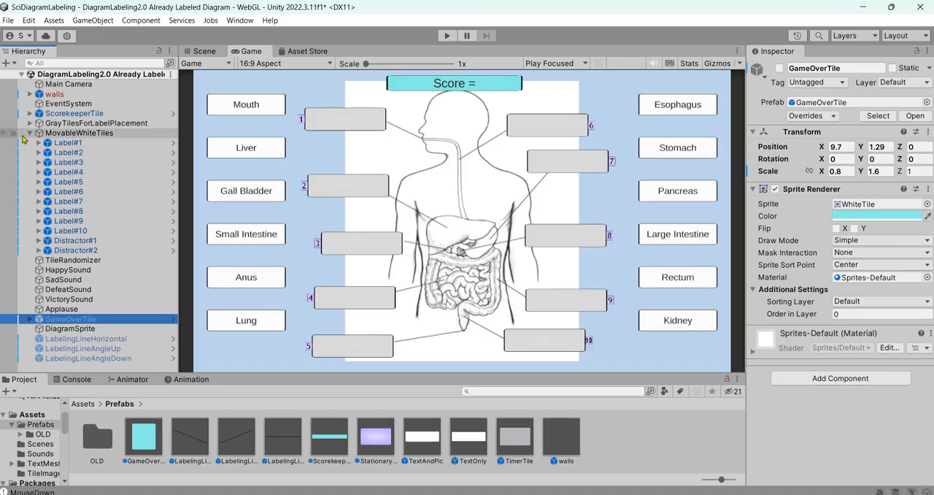
Collapse the MovableWhiteTiles group in the hierarchy and select the DiagramSprite object.
click(30, 133)
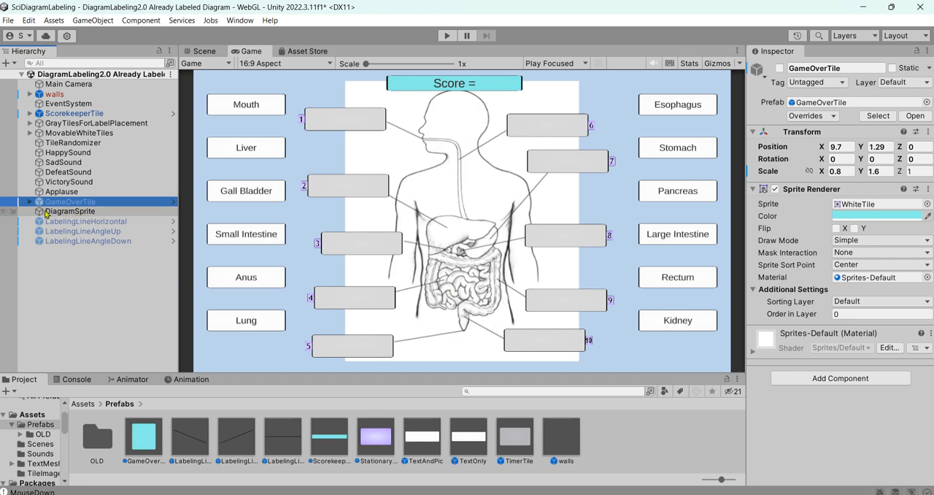
click(93, 213)
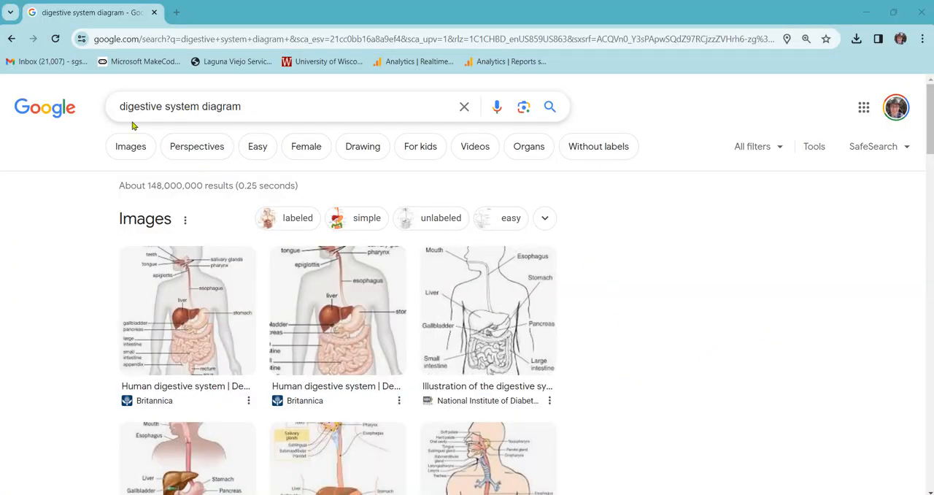
Preview the National Institute of Diabetes digestive system illustration in Chrome and open SciDiagramLabeling's Assets/TileImages folder in File Explorer.
click(508, 332)
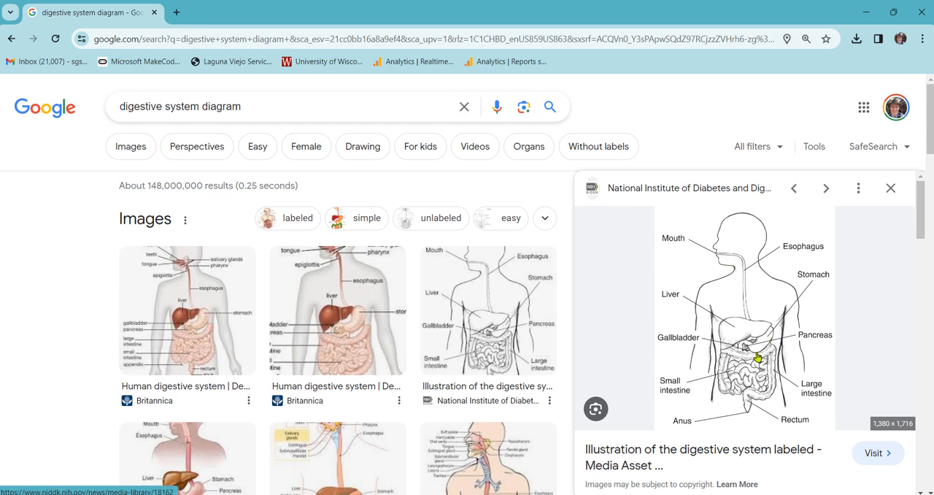
mouse_move(723, 494)
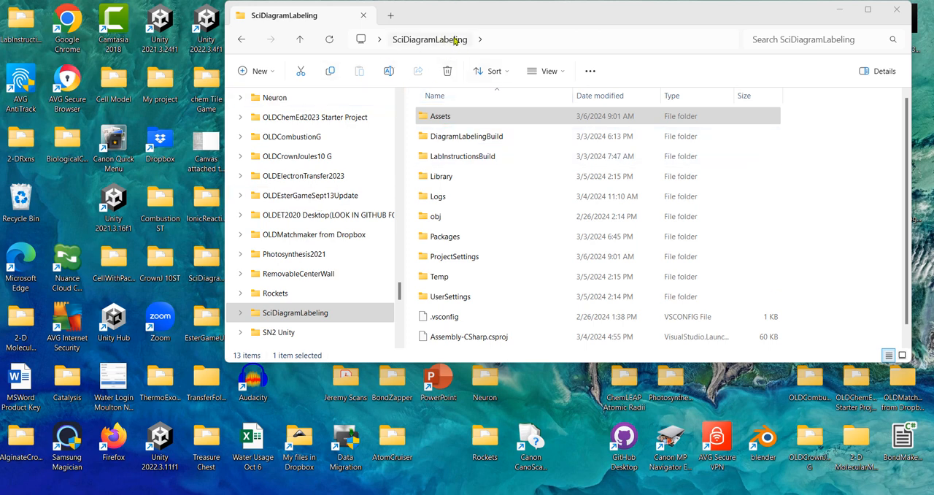
double_click(424, 120)
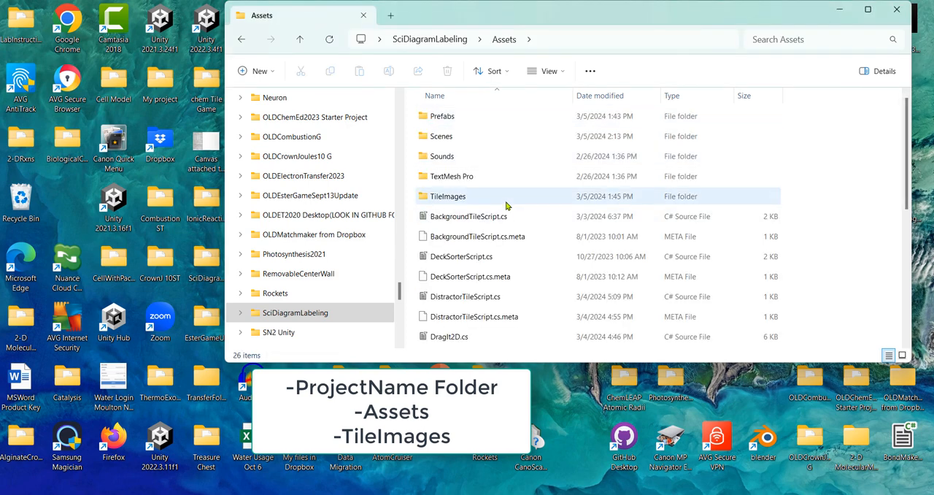
double_click(425, 197)
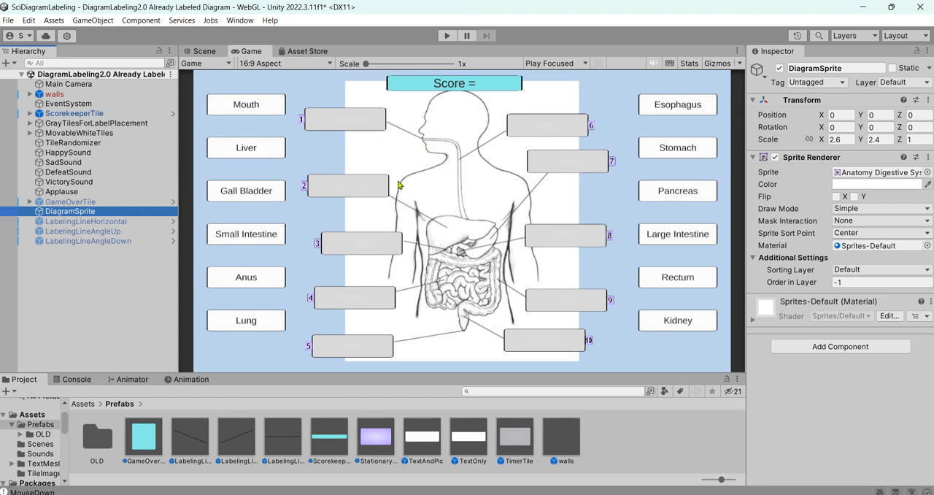
In the Scene view, move StationaryTile1 to about X -5.32, Y 3.83 and nudge StationaryTile2 slightly down on the diagram.
click(205, 51)
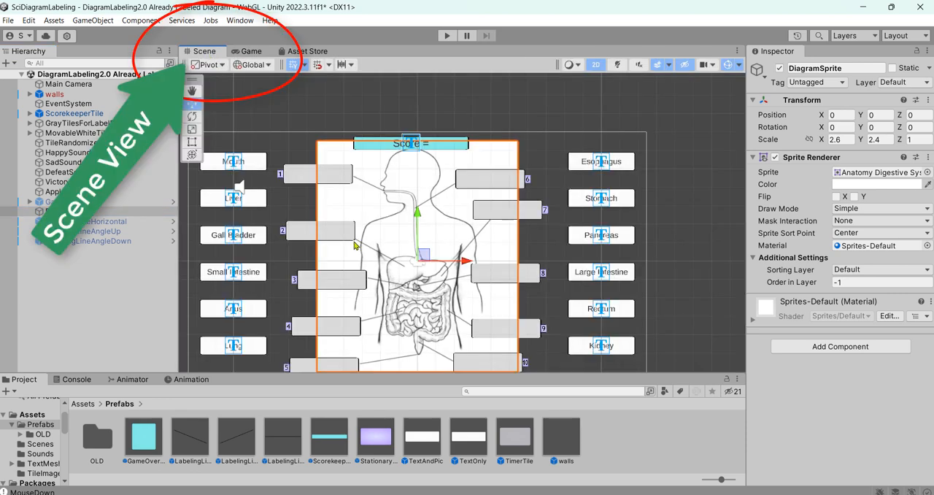
scroll(362, 256, up, 5)
scroll(363, 256, up, 2)
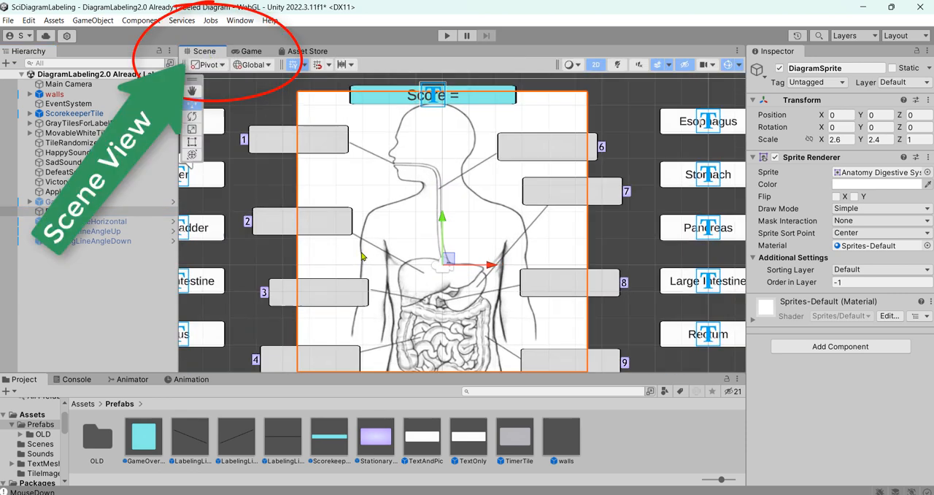
click(278, 144)
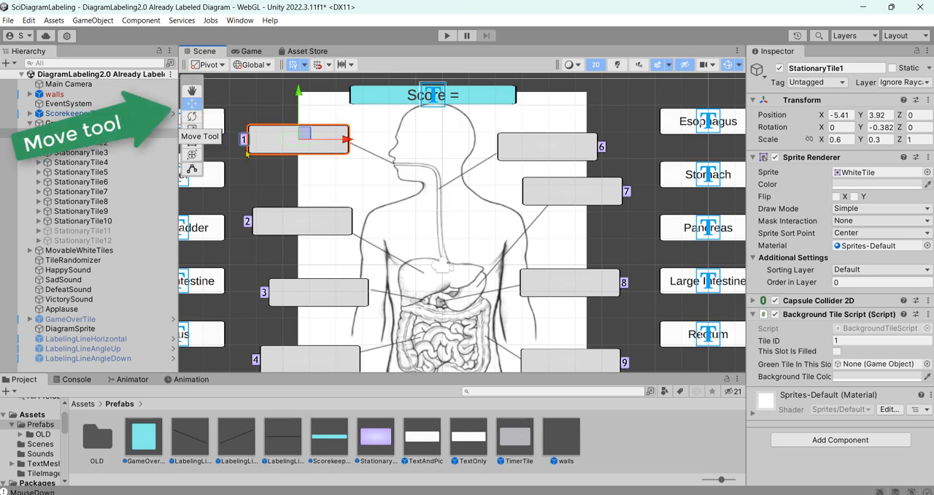
mouse_move(305, 136)
mouse_down()
mouse_move(301, 173)
mouse_move(307, 138)
mouse_up()
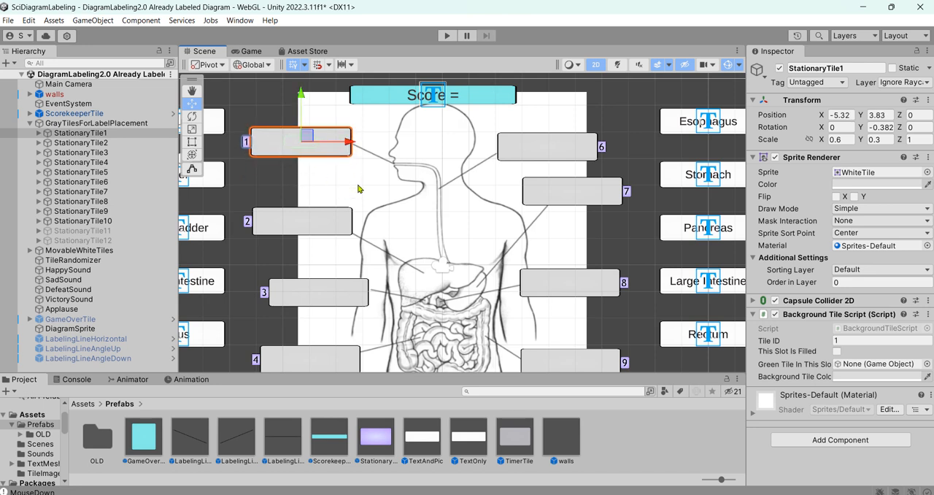
click(318, 229)
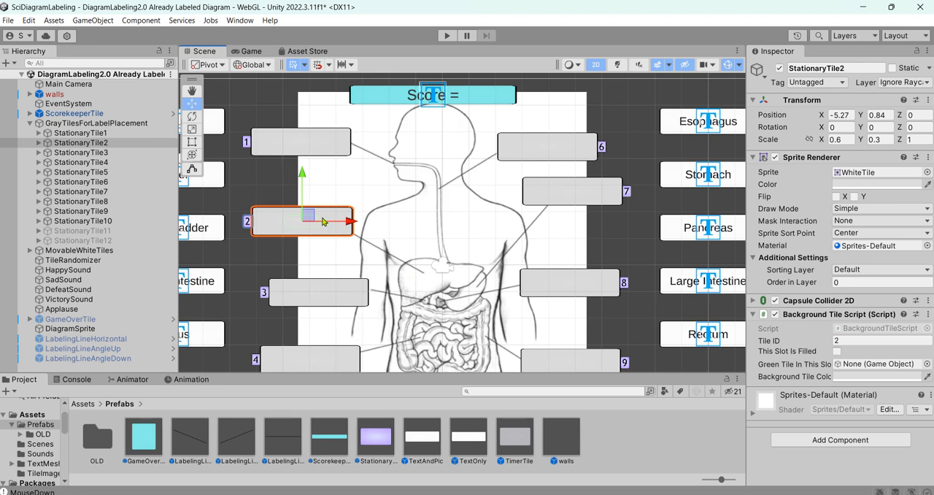
mouse_move(308, 216)
mouse_down()
mouse_move(311, 184)
mouse_move(308, 217)
mouse_up()
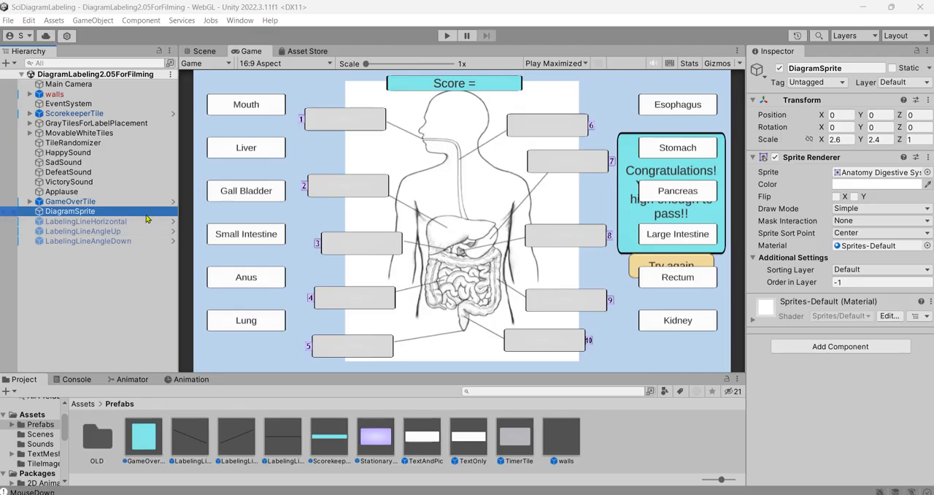
Replace DiagramSprite's sprite with the digestive-system image from the sprite picker, without renaming the object.
click(137, 211)
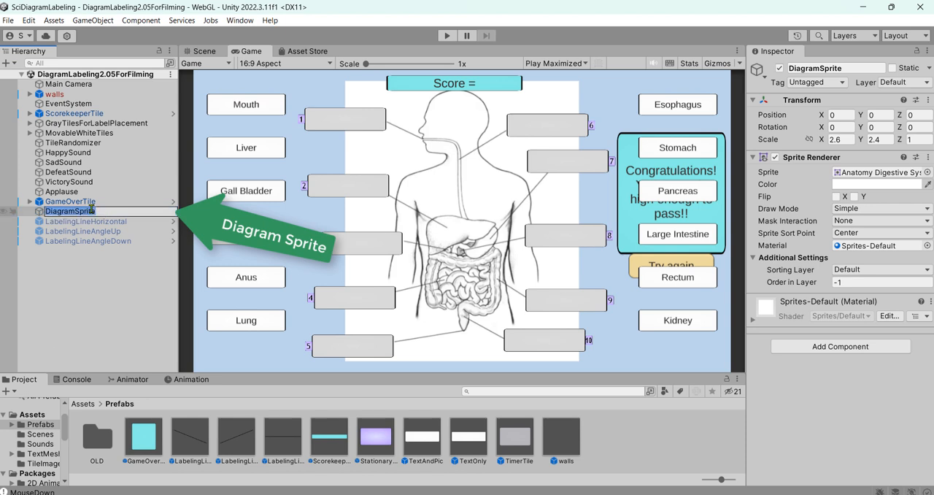
click(149, 213)
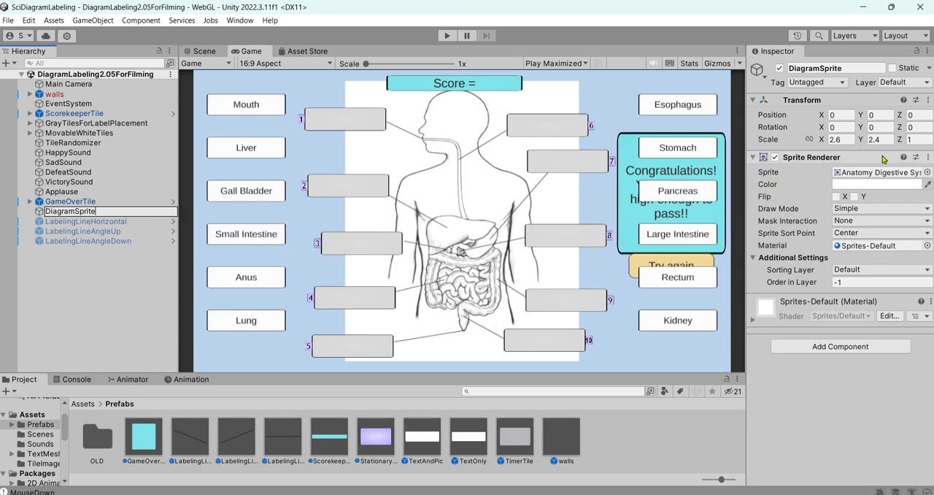
click(754, 158)
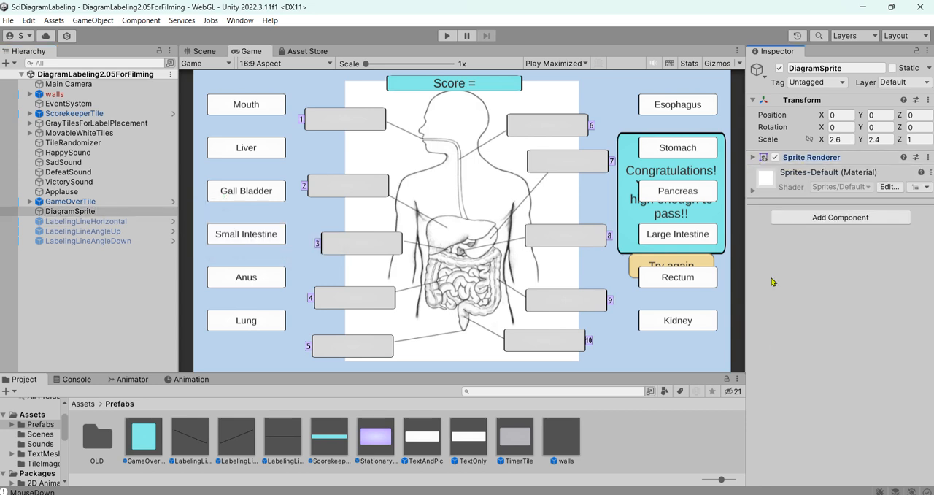
click(754, 157)
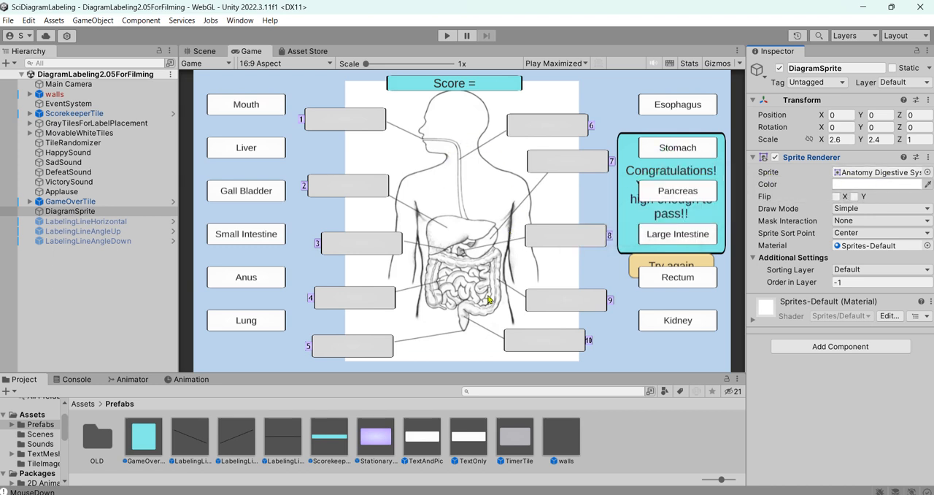
click(927, 173)
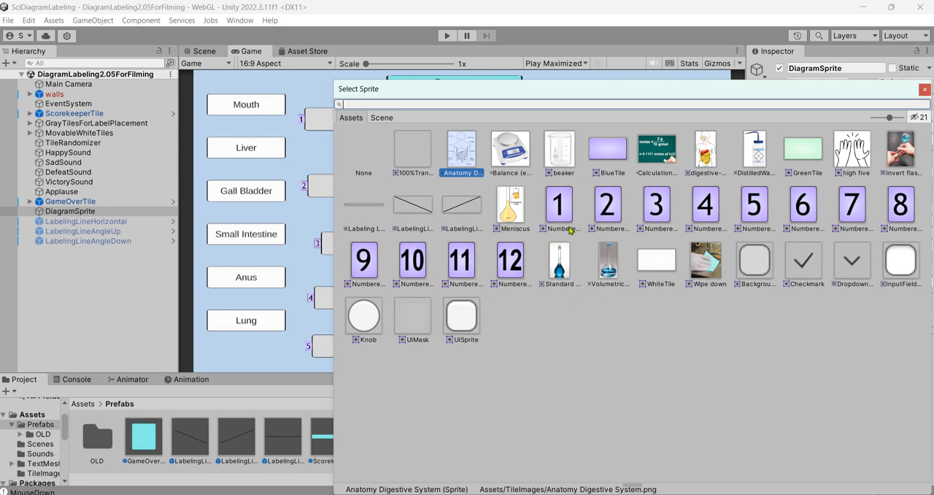
click(714, 156)
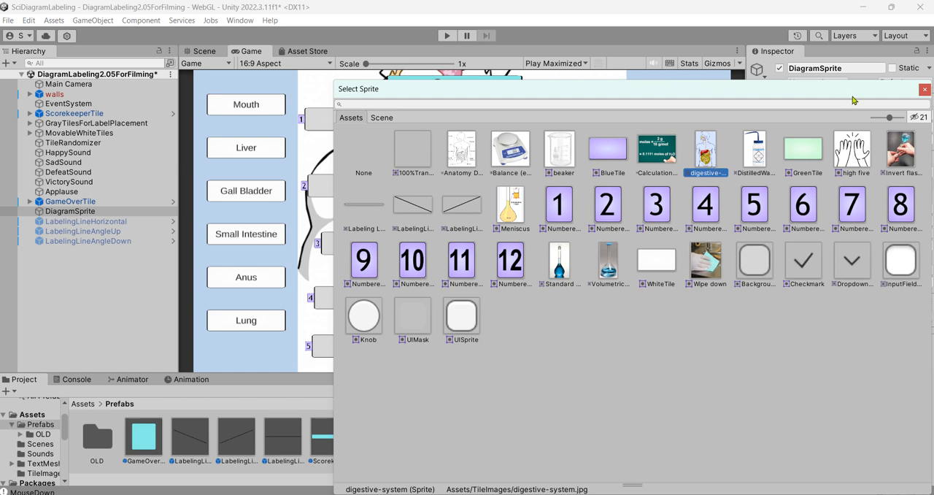
click(925, 89)
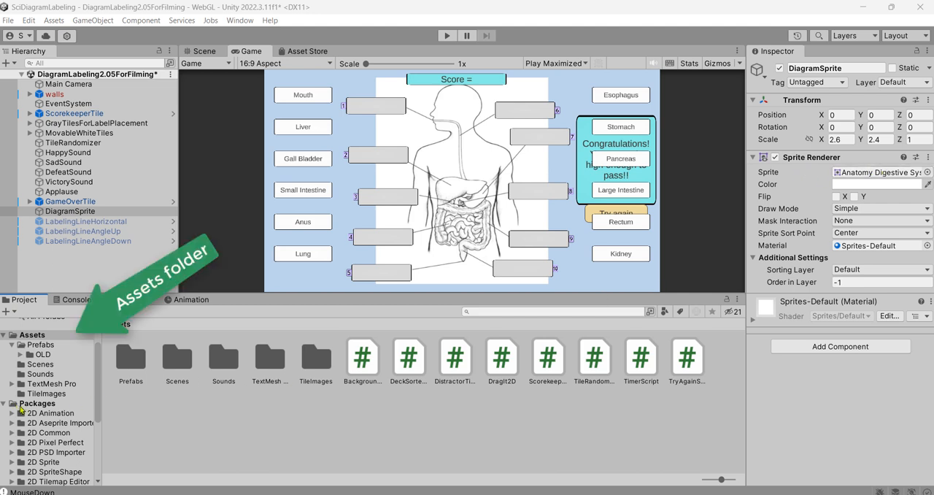
Assign the digestive-system image from the project's Assets/TileImages folder to DiagramSprite's Sprite Renderer.
click(26, 302)
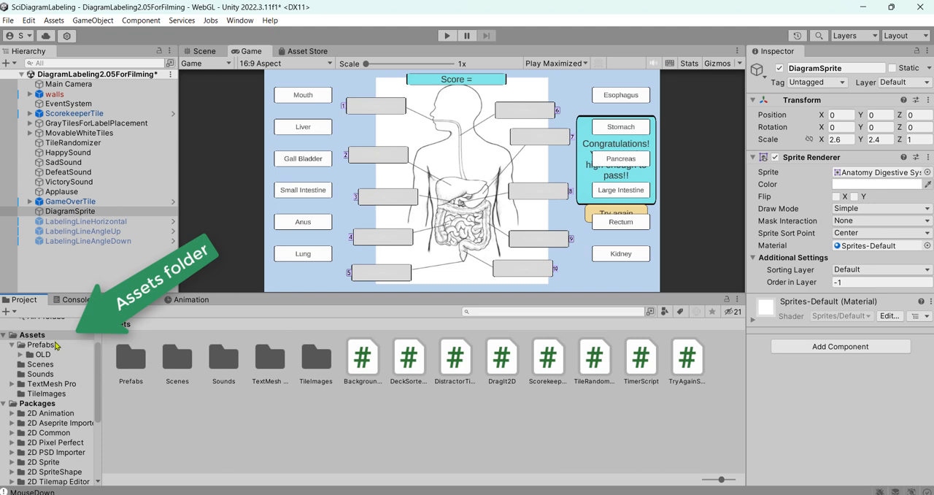
click(48, 338)
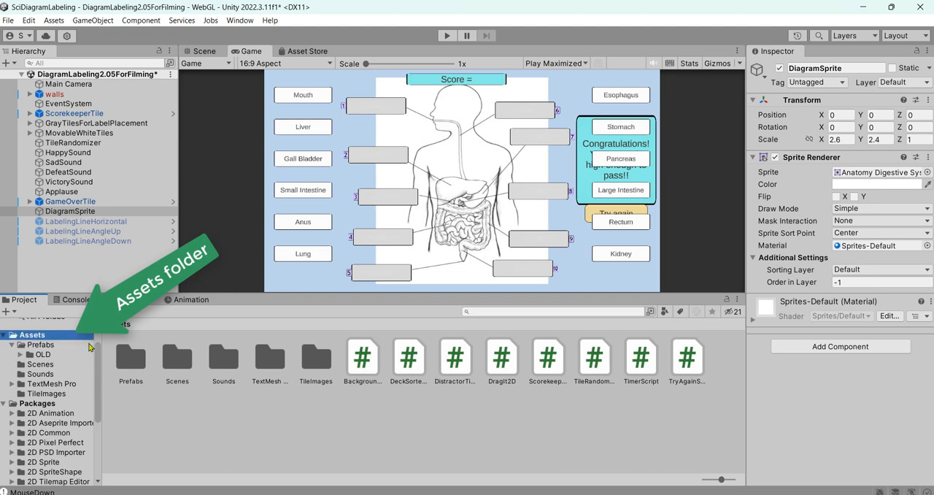
double_click(328, 363)
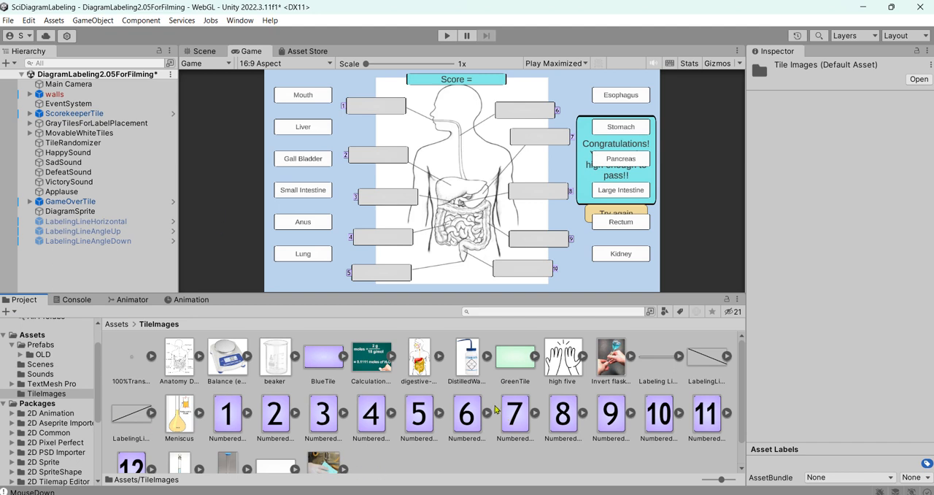
click(90, 213)
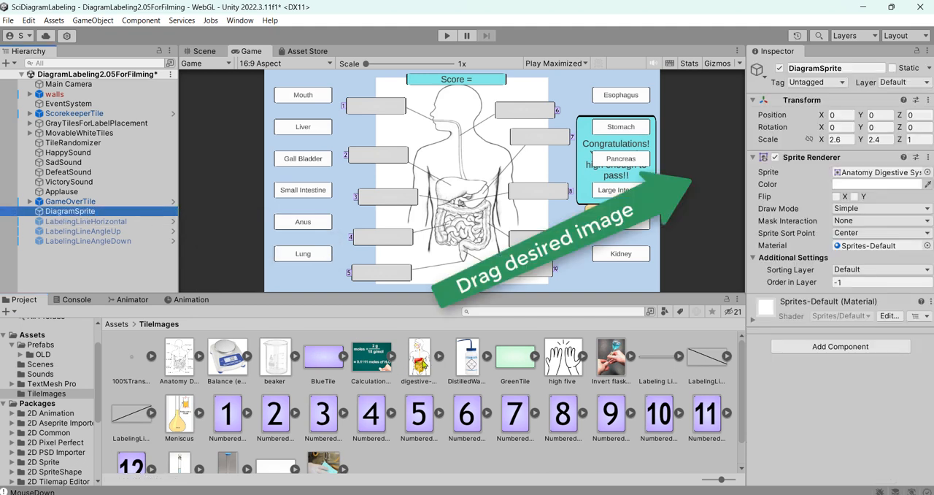
drag(423, 363, 862, 176)
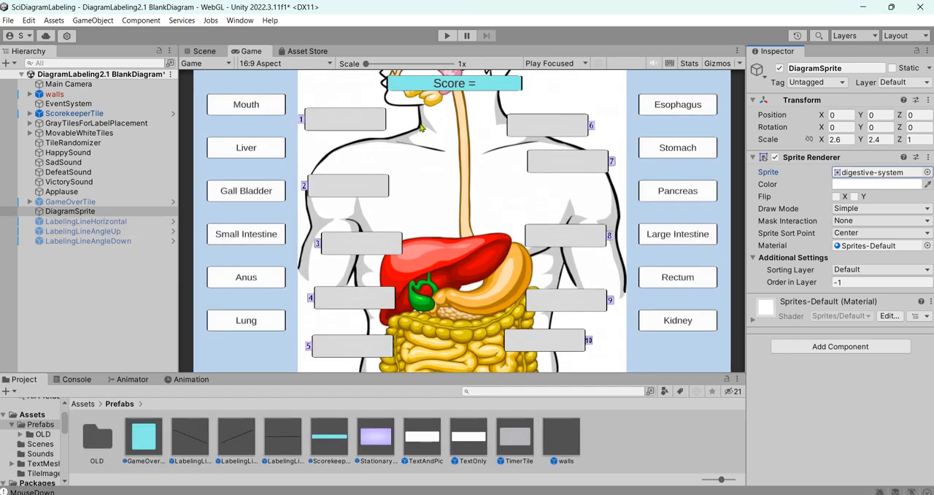
In the Scene view, set DiagramSprite's scale to X 2 and Y 1.5.
click(212, 53)
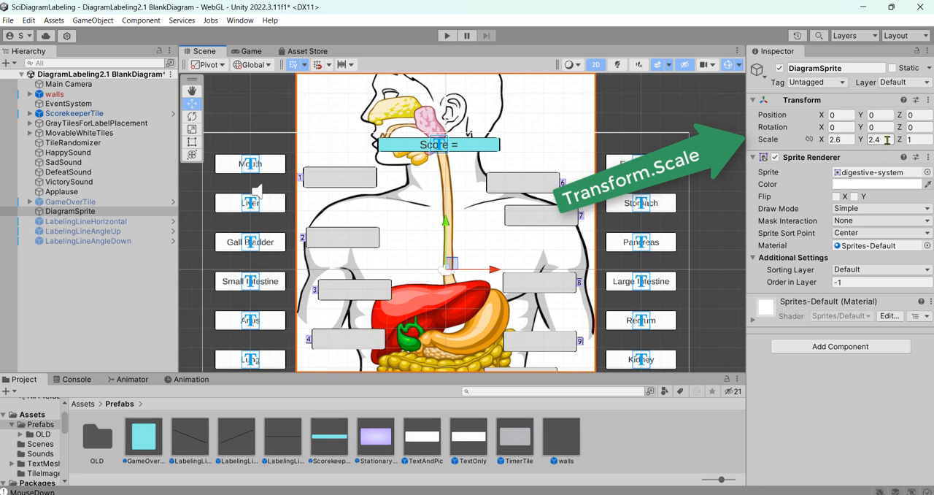
click(846, 140)
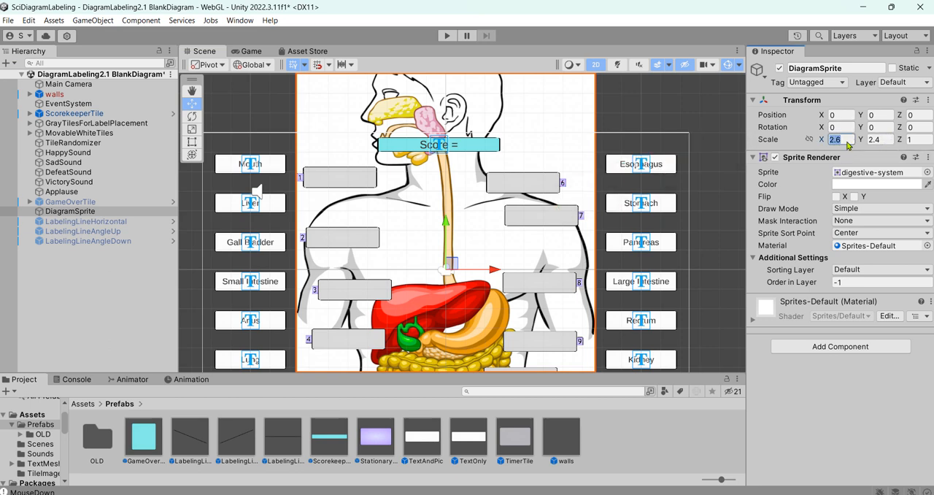
text(2)
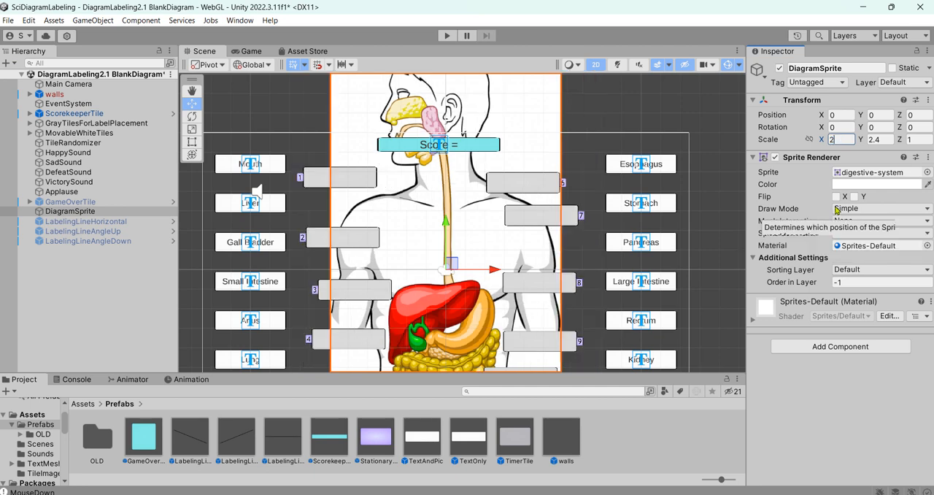
click(887, 144)
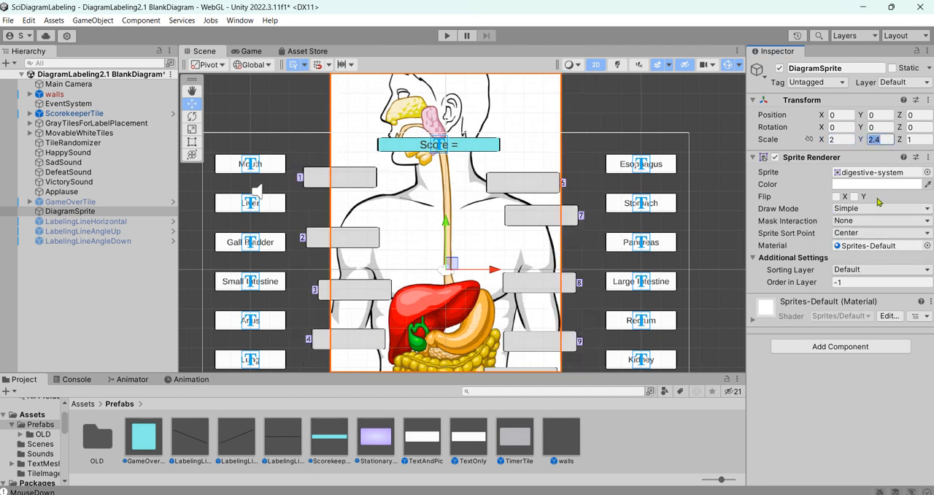
text(1)
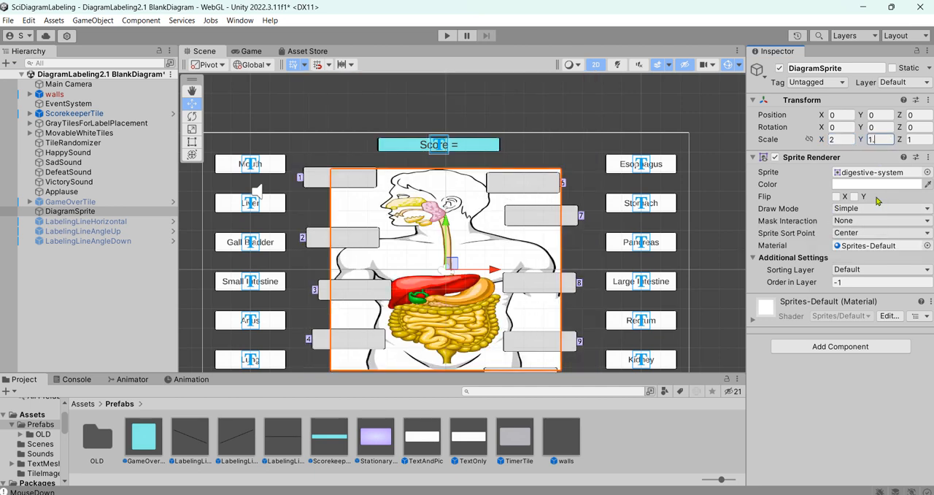
text(.5)
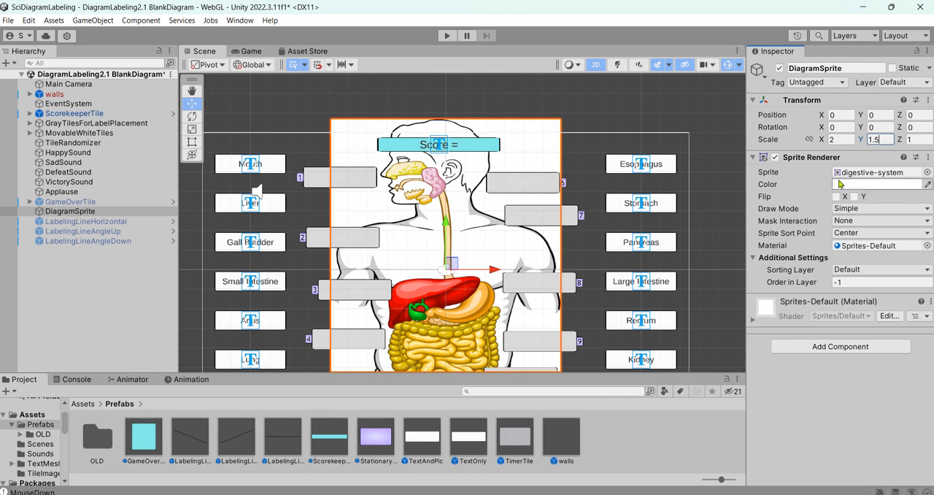
Set DiagramSprite's scale to X 1.8 and Y 1.4 and check the fit in the Game view.
key(shift+Tab)
text(1)
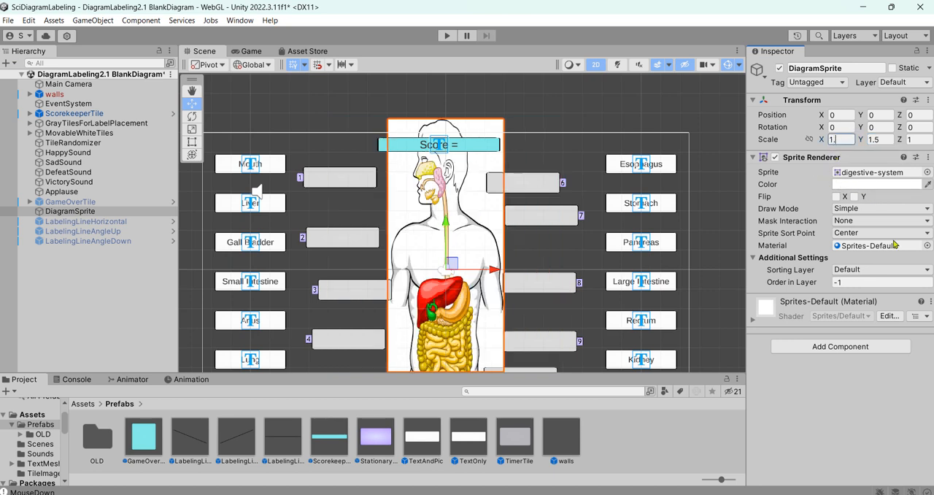
text(.8)
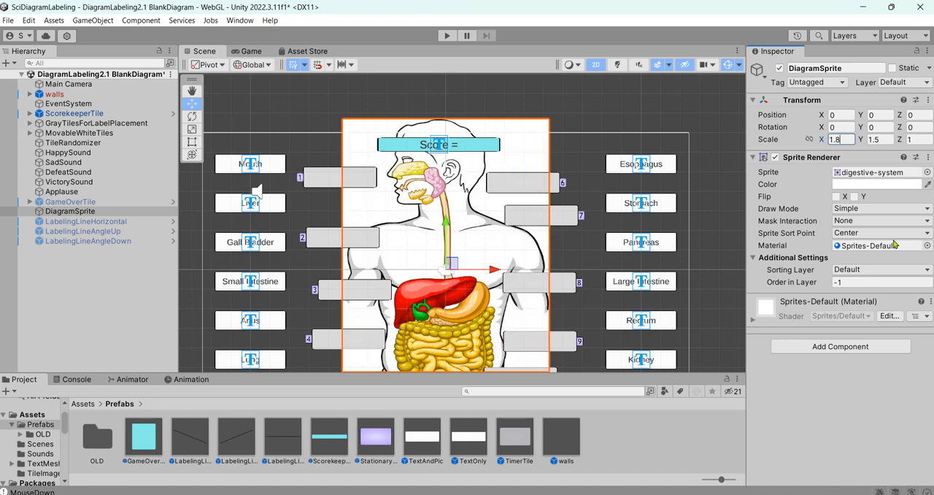
key(Tab)
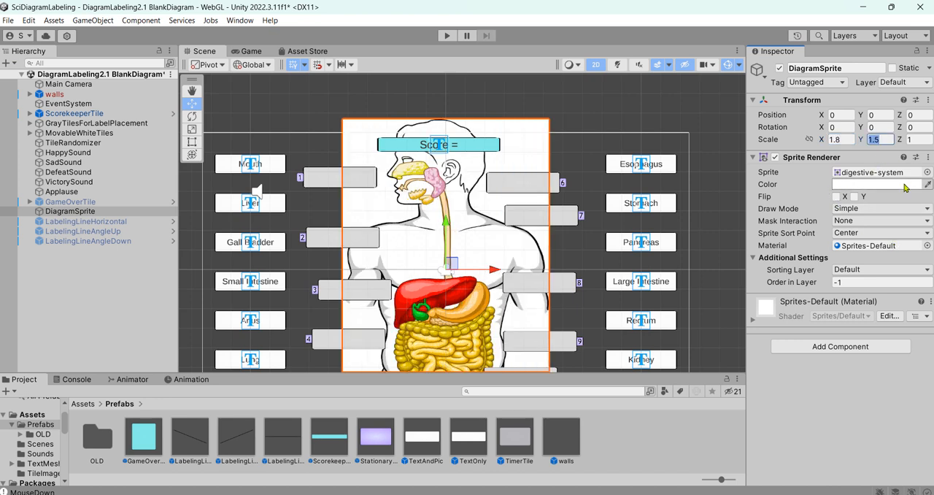
text(1.4)
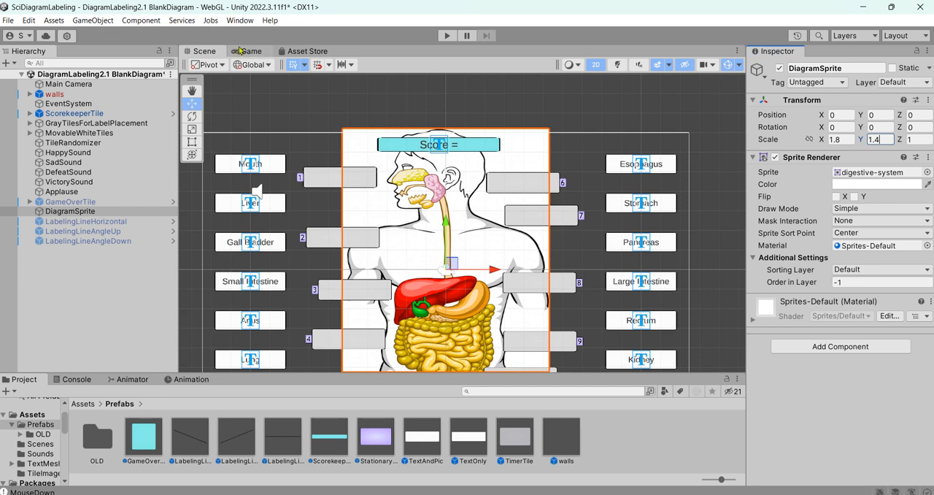
click(255, 52)
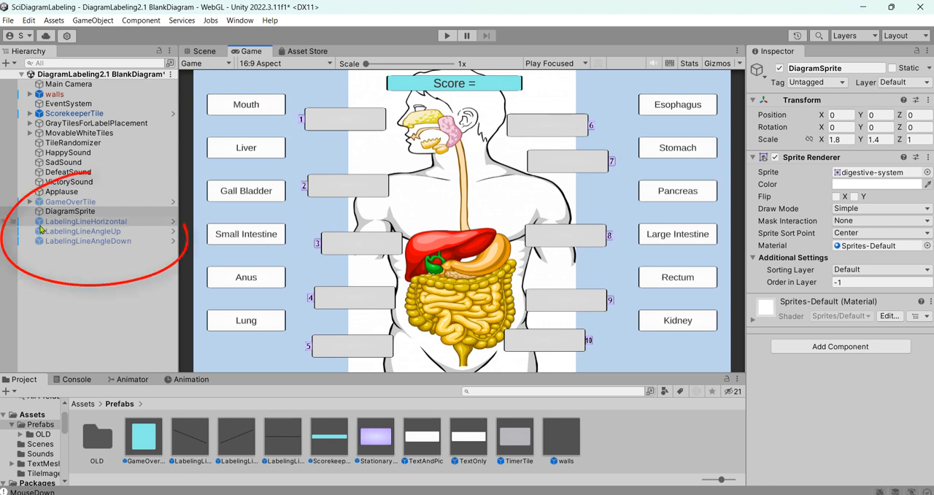
Activate the three inactive objects LabelingLineHorizontal, LabelingLineAngleUp and LabelingLineAngleDown together.
click(119, 221)
shift+click(124, 242)
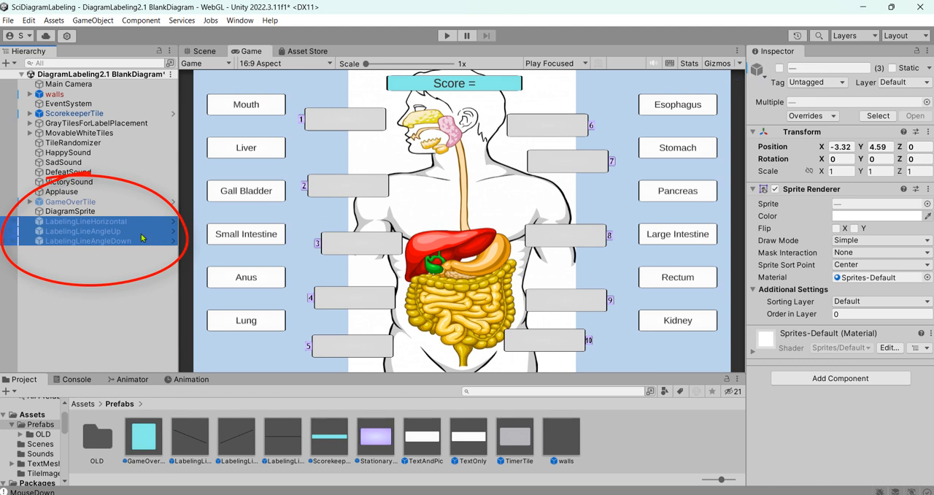
click(780, 68)
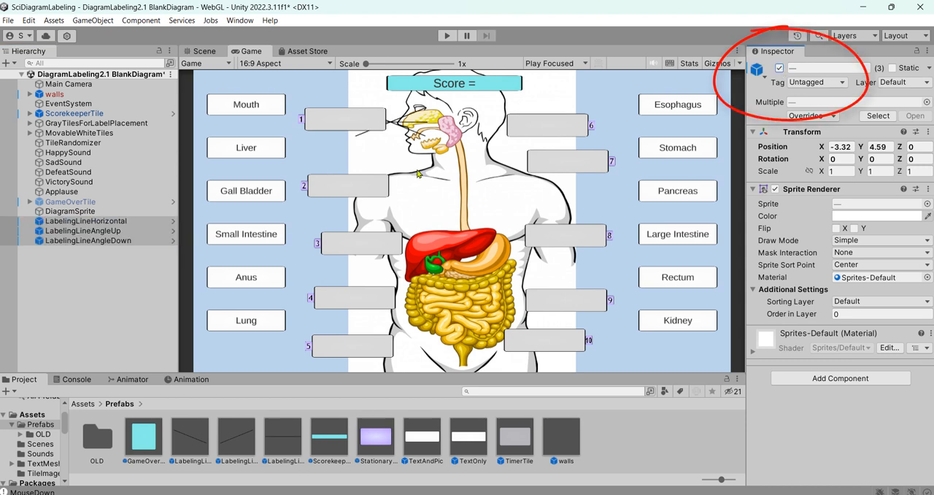
In the Scene view, move LabelingLineHorizontal to about X -4.52, Y 2.9 and LabelingLineAngleUp to about X -5.67, Y 3.42.
click(111, 223)
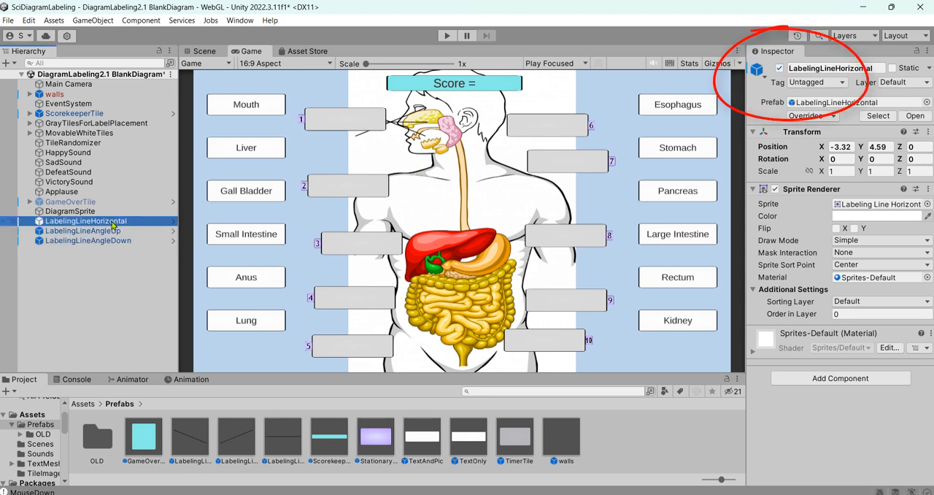
click(213, 51)
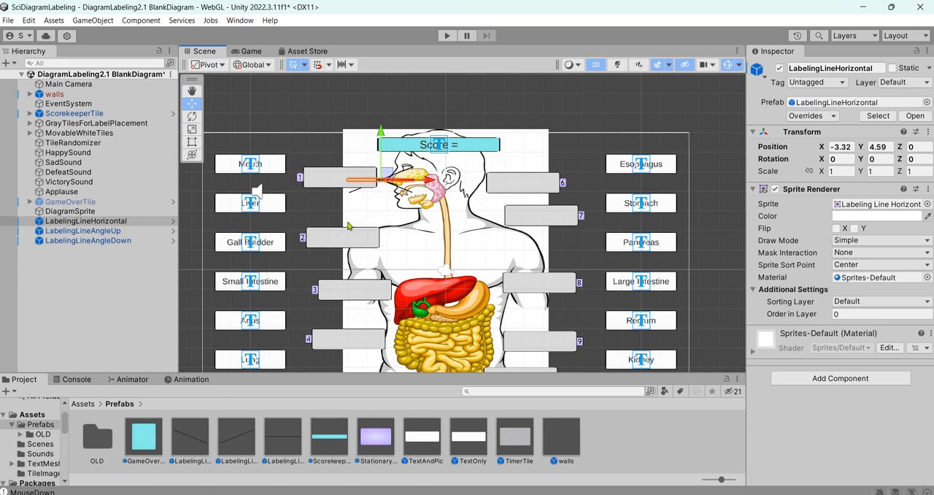
scroll(411, 233, up, 6)
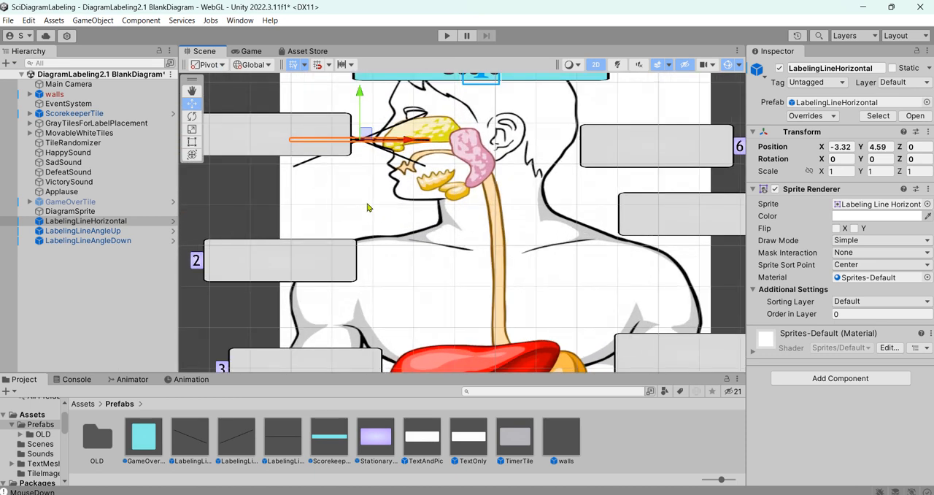
drag(367, 138, 330, 206)
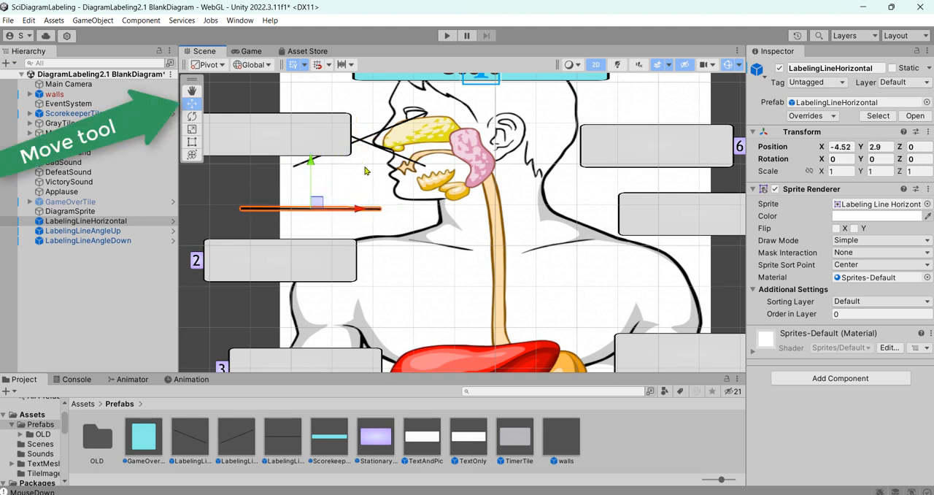
click(138, 230)
drag(361, 146, 269, 185)
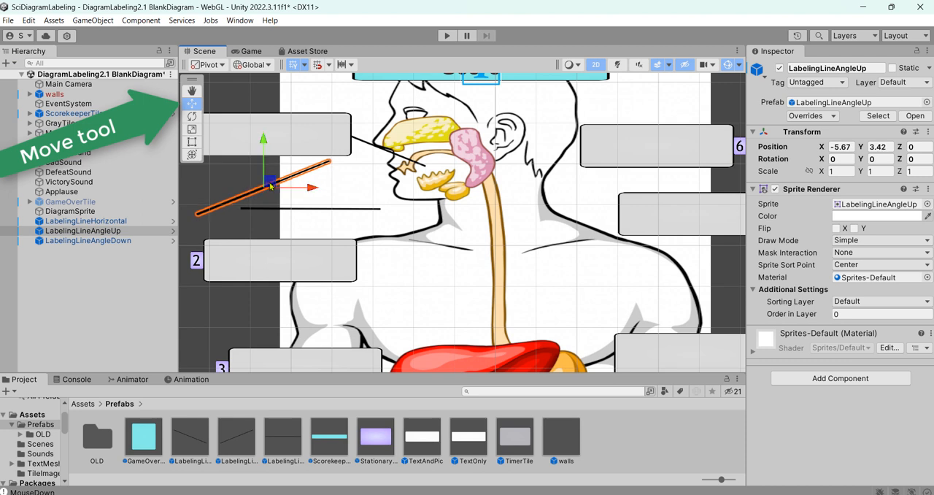
Move LabelingLineAngleDown onto the liver at about X -2.24, Y 0.07 and StationaryTile2 to the line's outer end at about X -4.88, Y 0.
click(88, 241)
drag(362, 139, 407, 322)
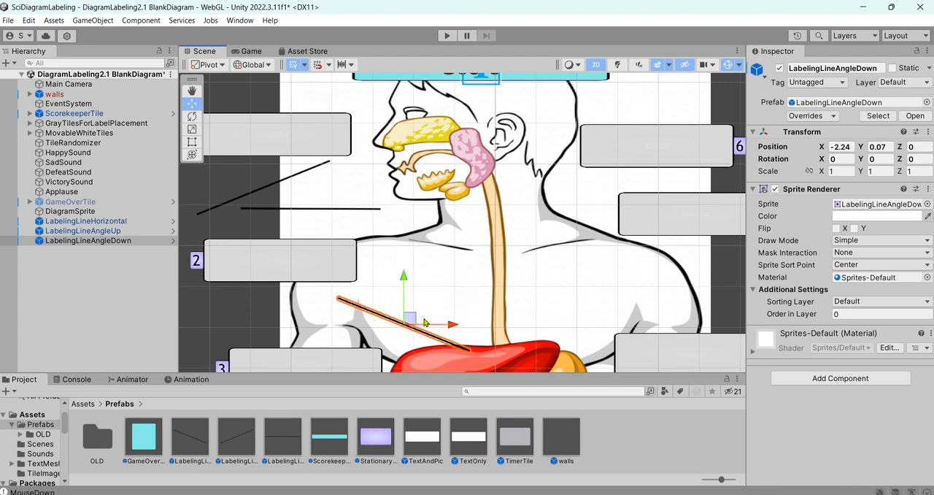
click(305, 275)
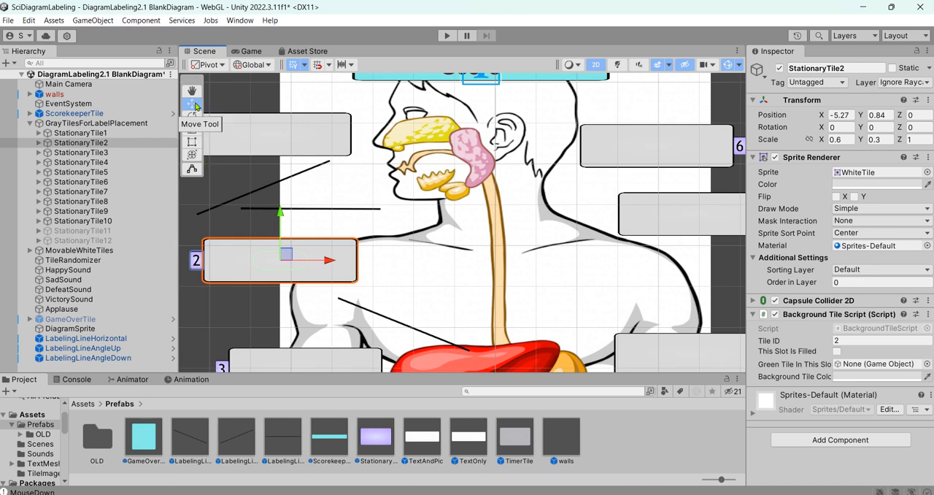
drag(291, 260, 307, 290)
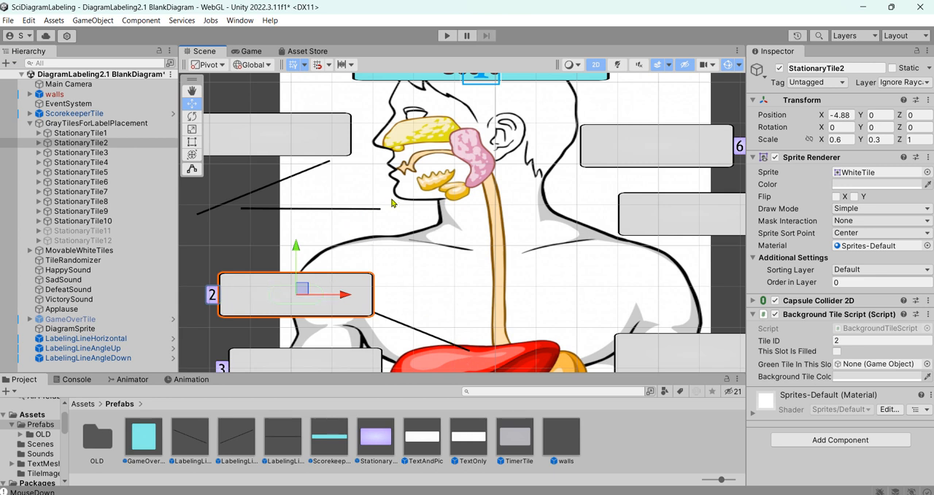
Move StationaryTile1 to about X -6.14, Y 2.78 and point LabelingLineHorizontal at the mouth, at about X -4.09, Y 3.83.
click(303, 143)
drag(287, 135, 254, 183)
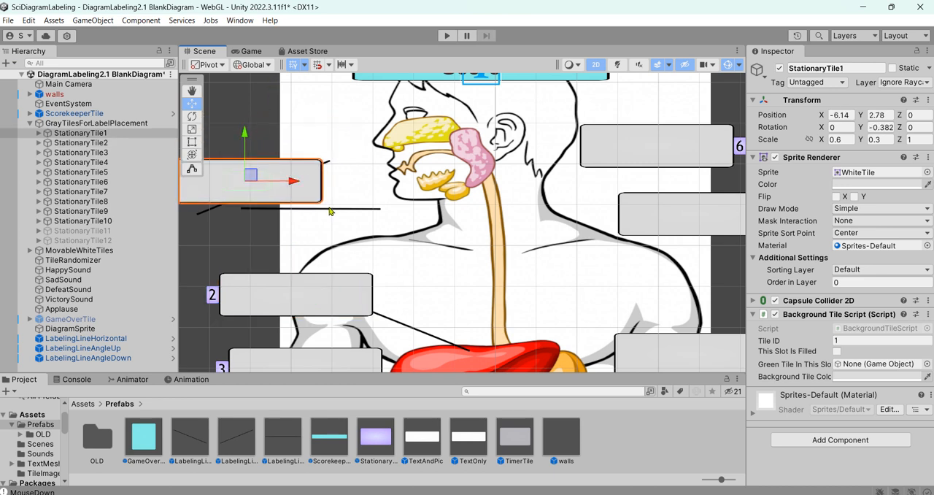
click(332, 211)
click(333, 211)
drag(329, 212, 335, 171)
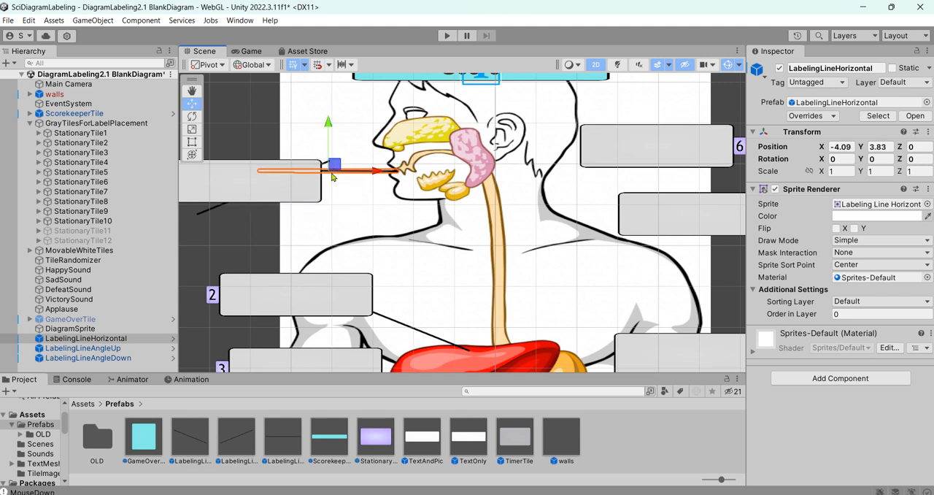
Raise StationaryTile1 level with the mouth line and move LabelingLineAngleUp to about X 2.29, Y 1.04.
click(287, 194)
drag(245, 181, 597, 283)
click(225, 207)
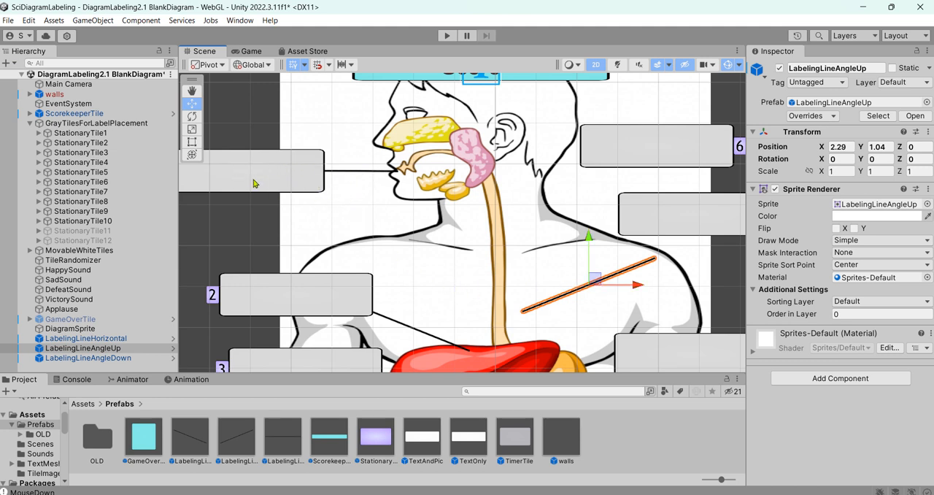
Shift StationaryTile1 slightly right along the horizontal mouth line, closer to the face.
scroll(255, 183, down, 5)
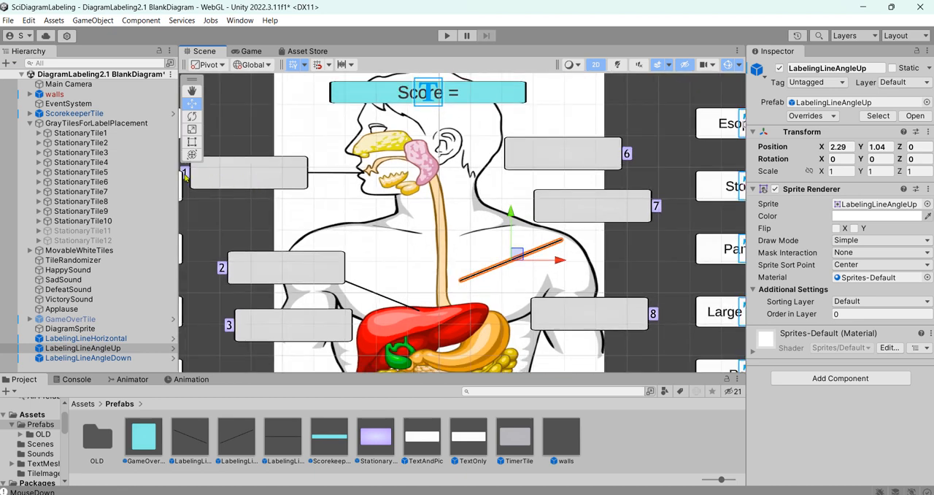
click(193, 93)
drag(248, 130, 303, 123)
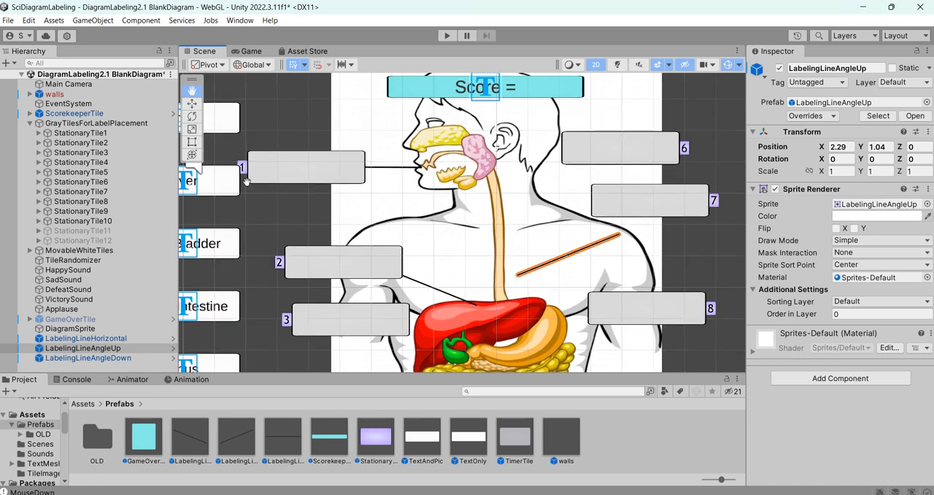
click(195, 104)
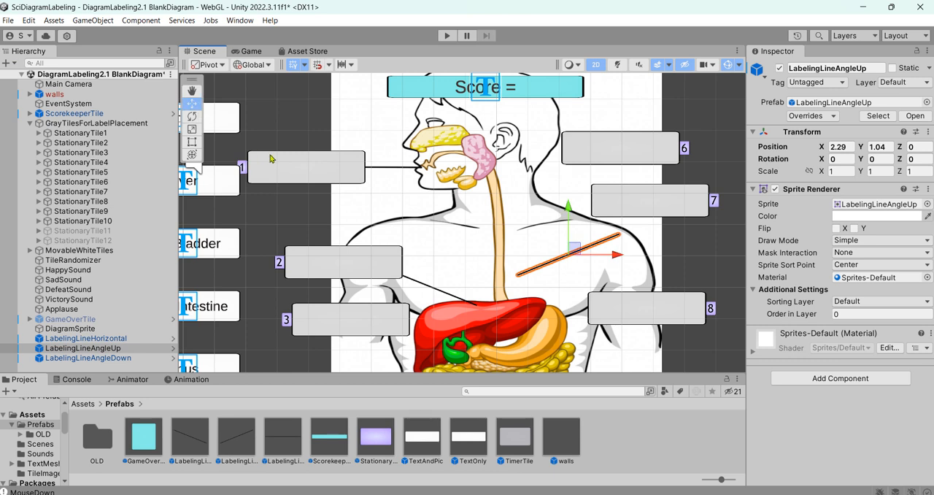
click(310, 173)
drag(322, 164, 331, 163)
click(394, 208)
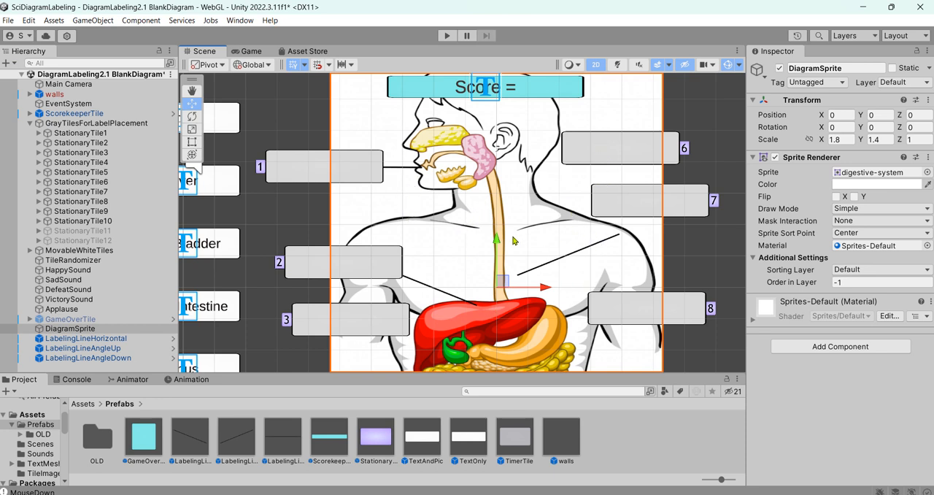
Point LabelingLineAngleUp at the esophagus at about X 1.76, Y 2.99, and move StationaryTile6 to its outer end at about X 4.56, Y 3.17.
click(579, 254)
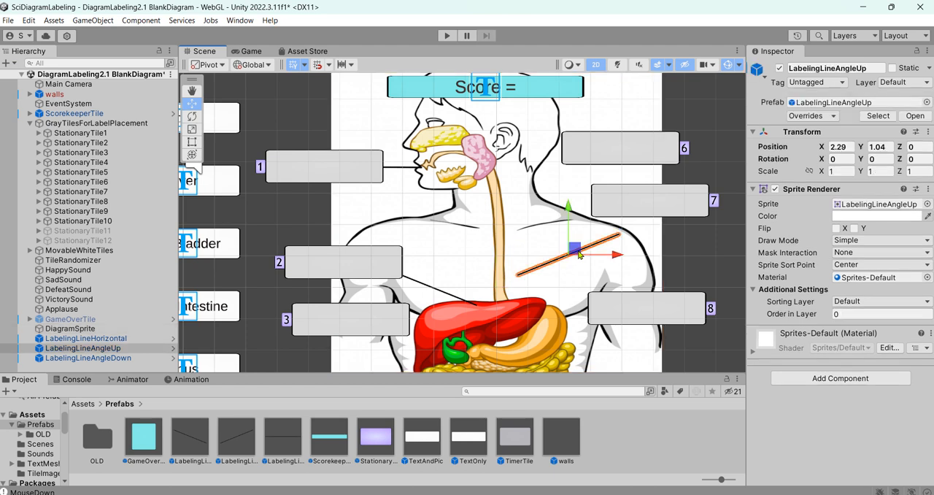
drag(576, 253, 559, 189)
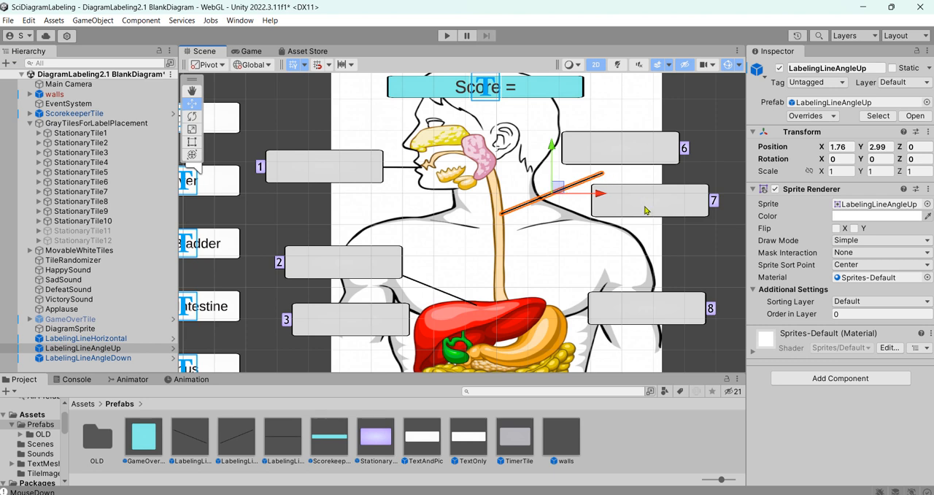
click(623, 156)
drag(628, 150, 648, 161)
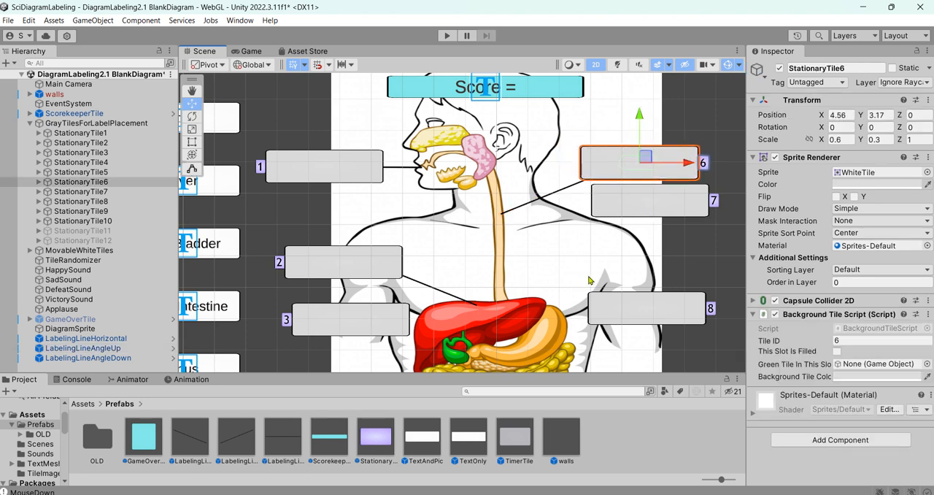
click(589, 281)
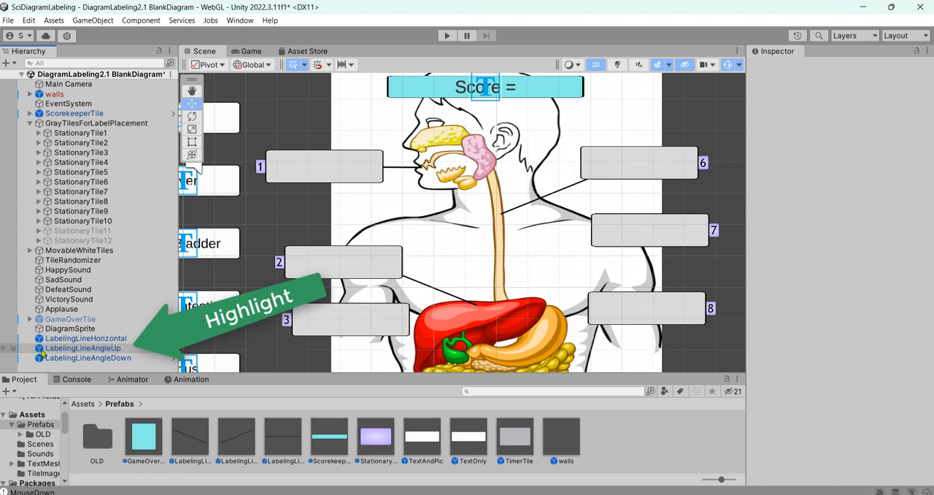
Duplicate LabelingLineAngleUp and move the copy to about X 2.19, Y 1.12.
click(128, 350)
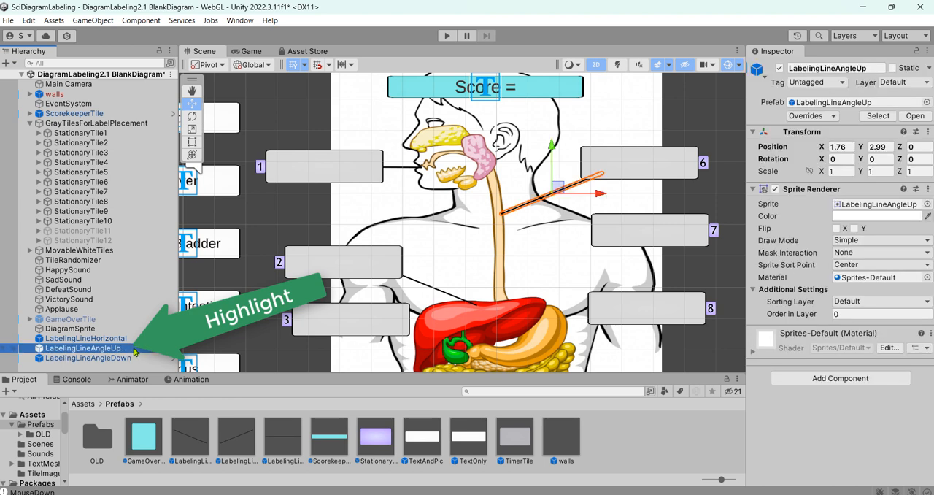
key(ctrl+d)
scroll(198, 337, down, 1)
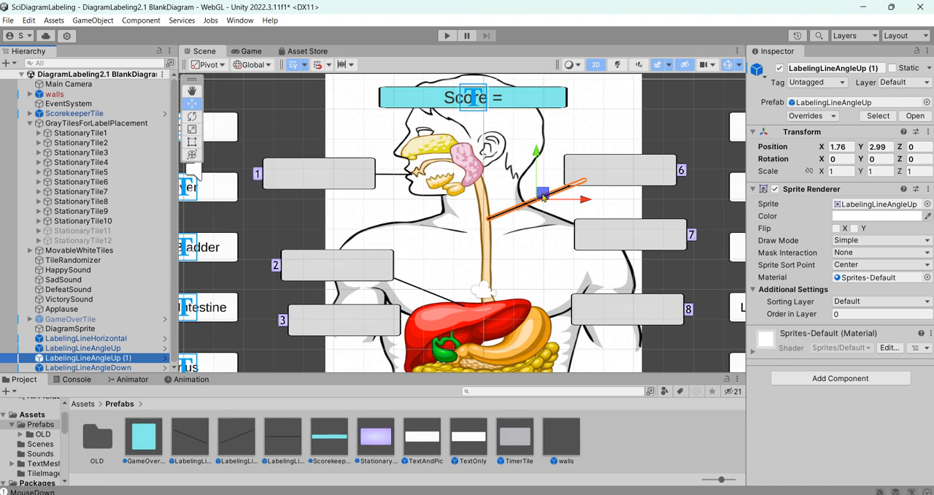
drag(542, 194, 558, 253)
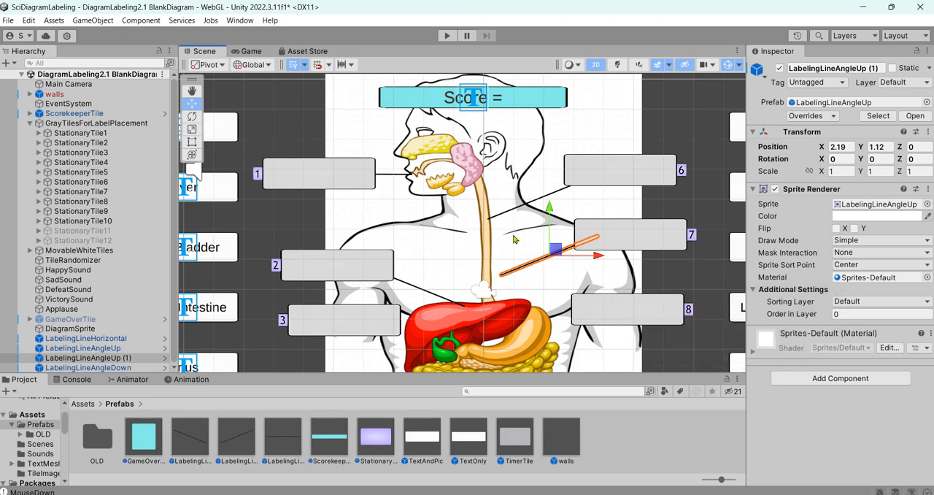
Rotate LabelingLineAngleUp (1) to about 22.8° around Z and move it to about X 3.02, Y 0.47, linking the stomach to StationaryTile7.
click(196, 118)
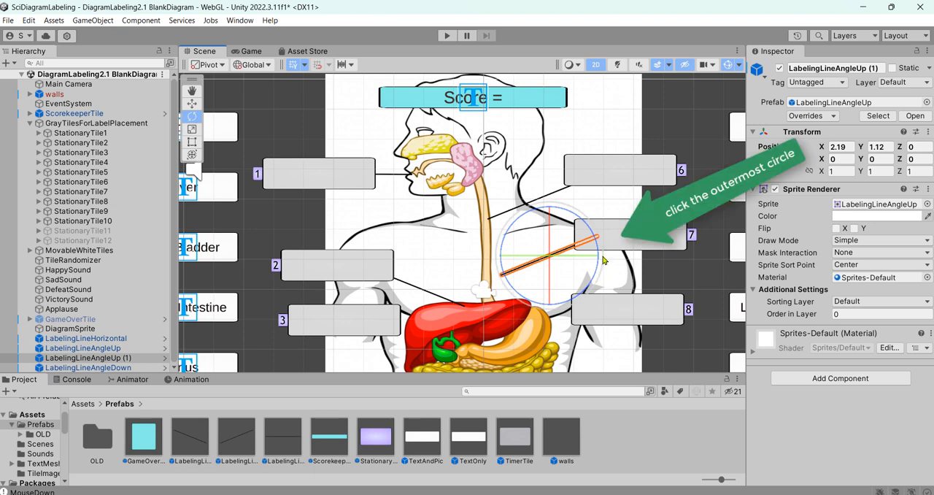
drag(603, 260, 583, 218)
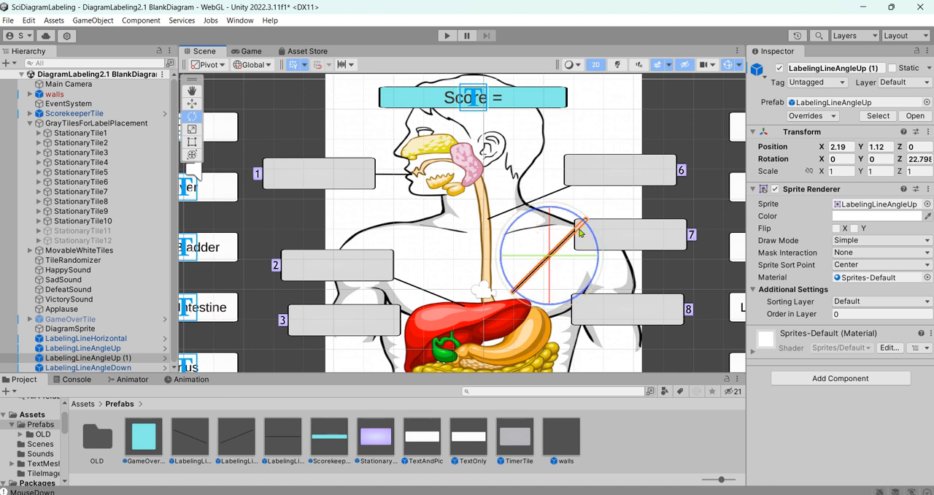
click(193, 104)
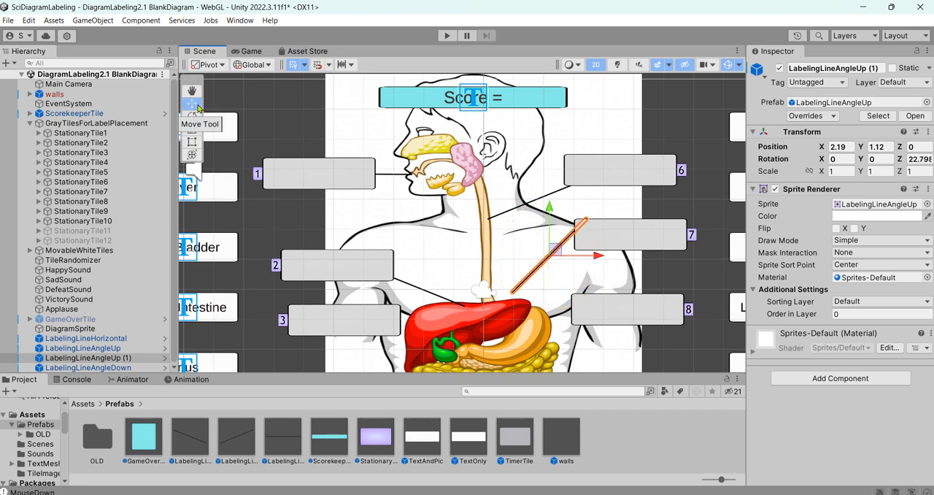
drag(572, 260, 582, 270)
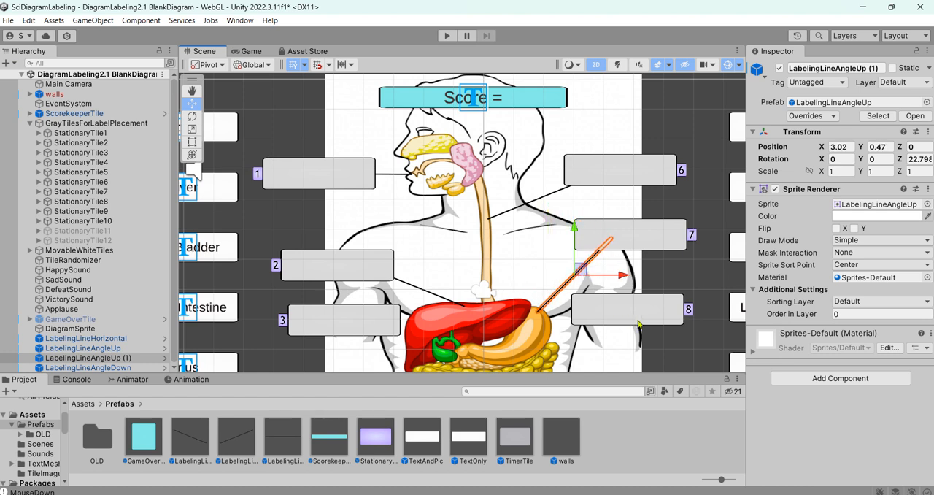
click(661, 269)
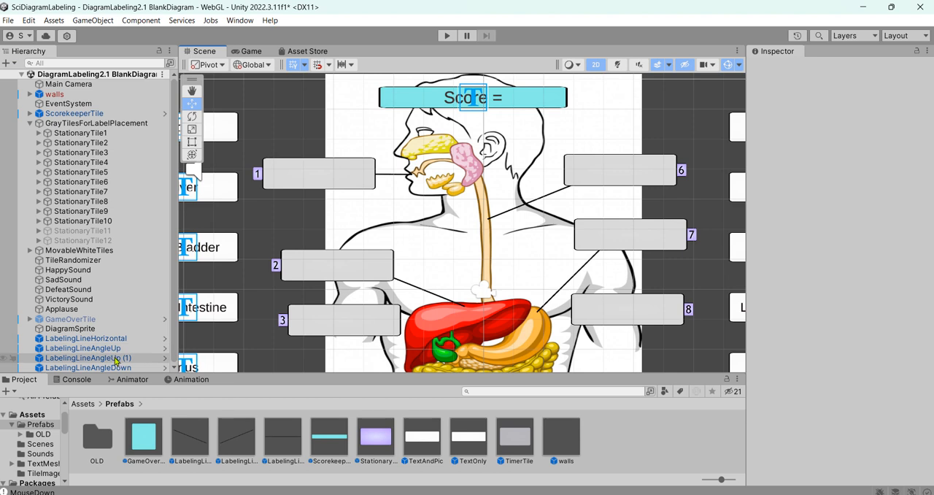
Duplicate LabelingLineAngleUp (1) to make another labeling line.
click(193, 91)
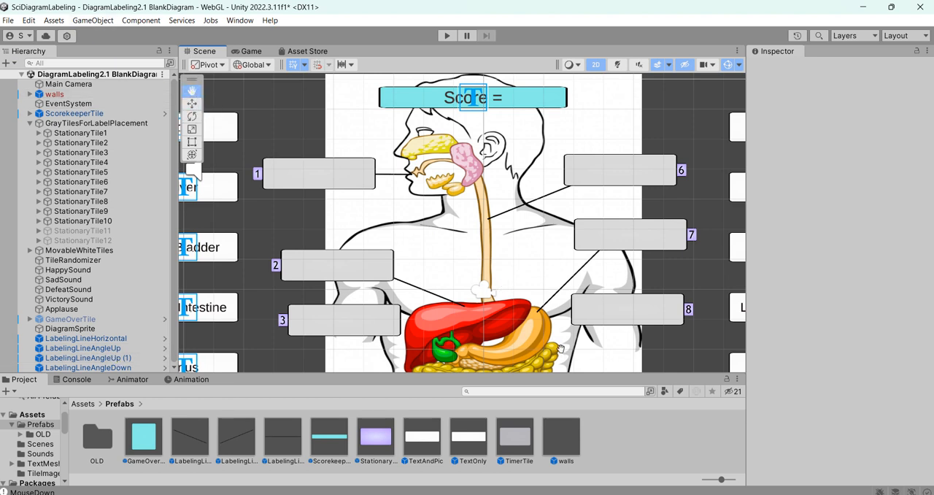
drag(557, 349, 551, 318)
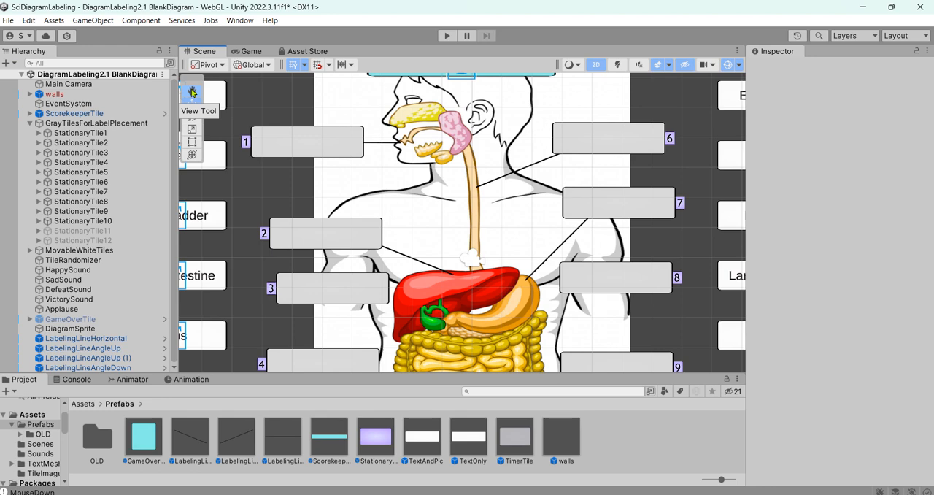
drag(535, 299, 512, 220)
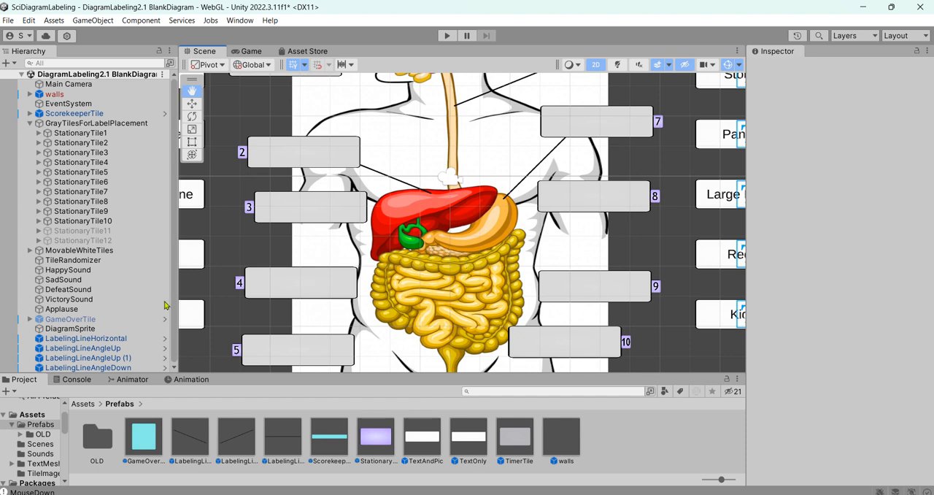
click(132, 358)
key(ctrl+d)
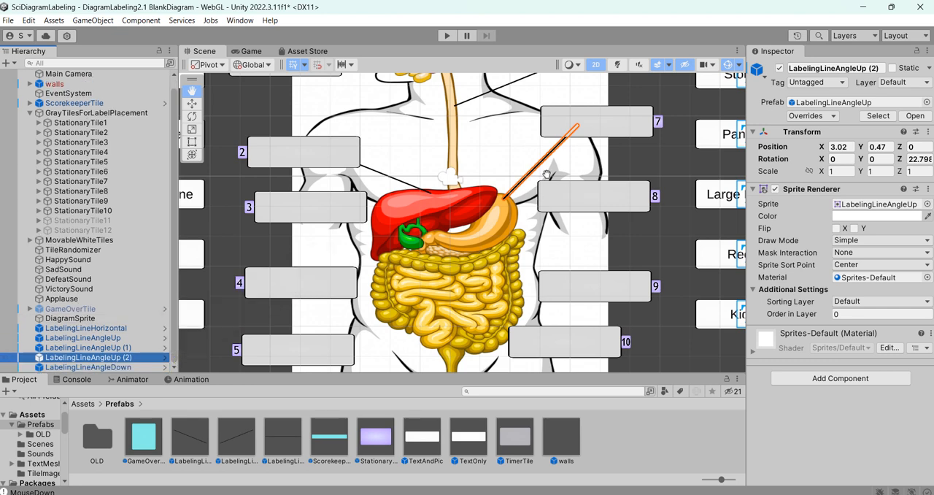
key(f)
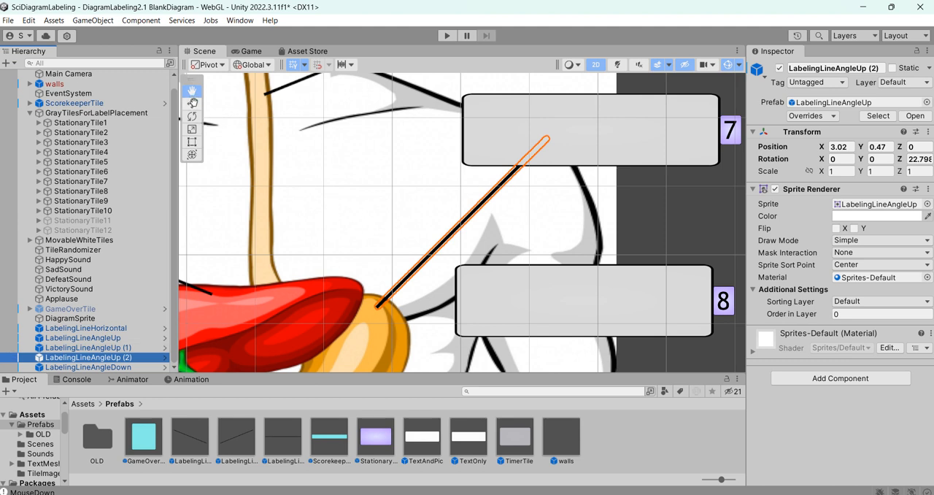
Move LabelingLineAngleUp (2) to about X 1.21, Y -1.3, with its lower end on the pancreas.
click(192, 103)
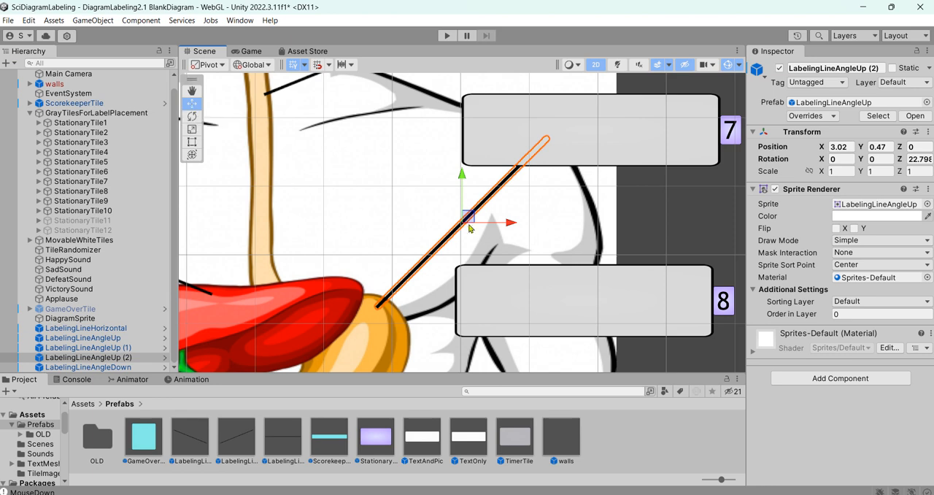
drag(470, 218, 476, 310)
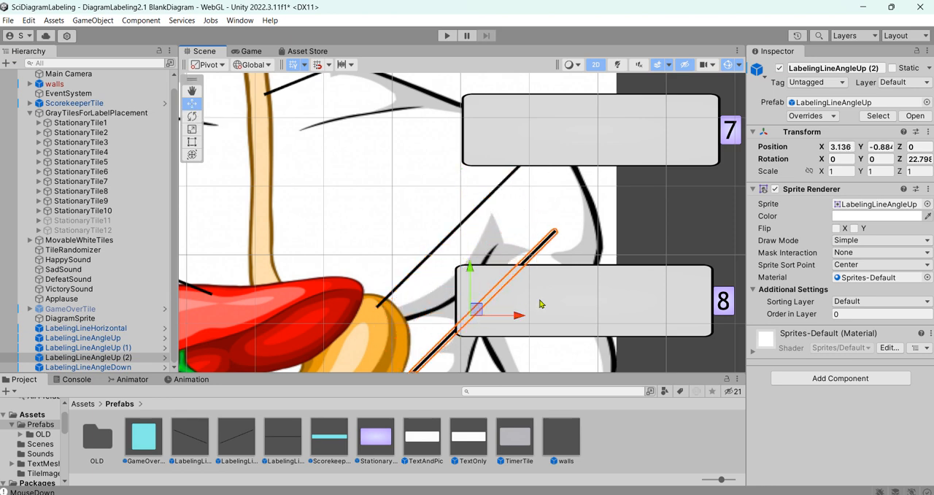
scroll(547, 297, down, 2)
scroll(549, 298, down, 5)
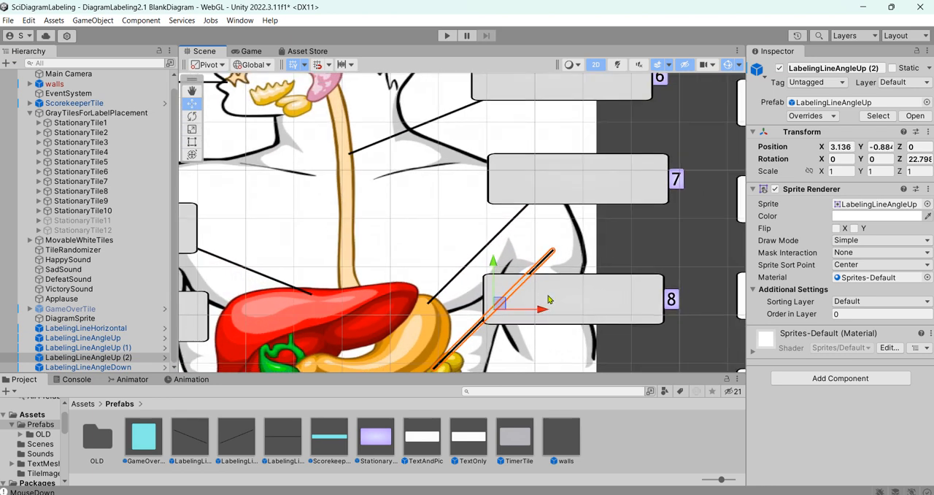
scroll(548, 299, down, 4)
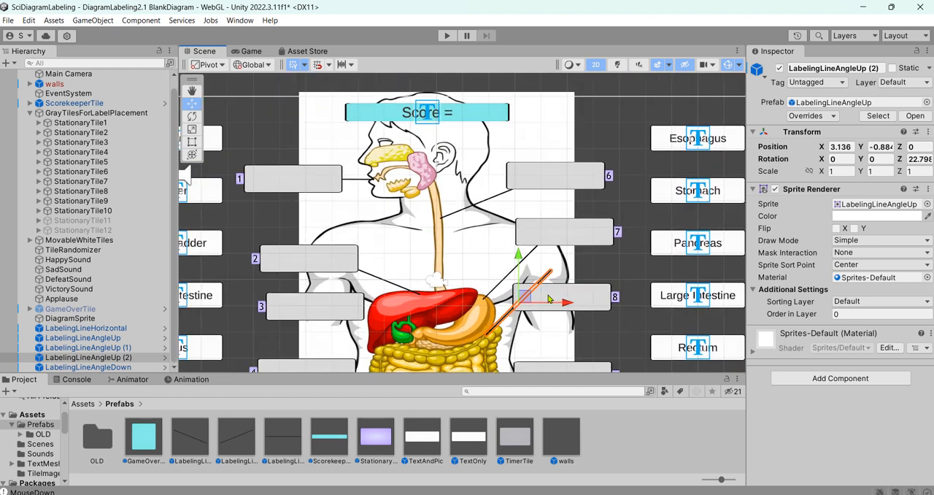
drag(529, 293, 490, 308)
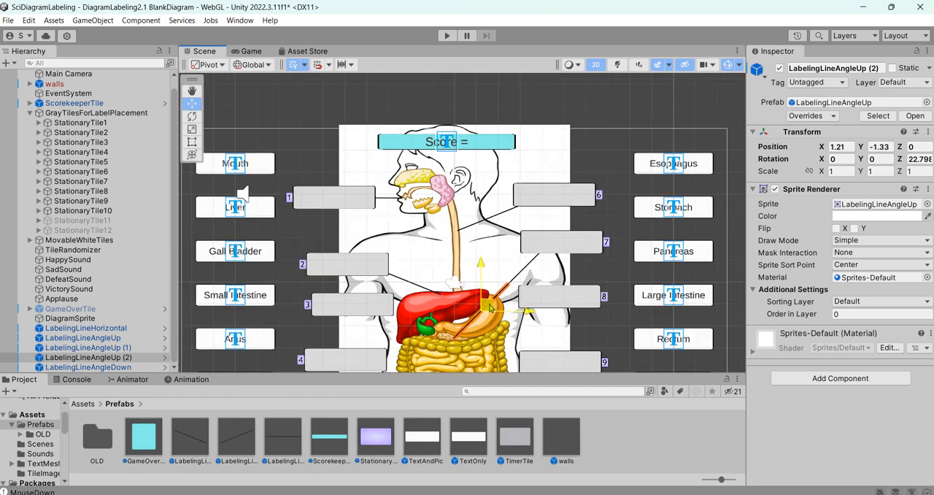
drag(490, 307, 490, 306)
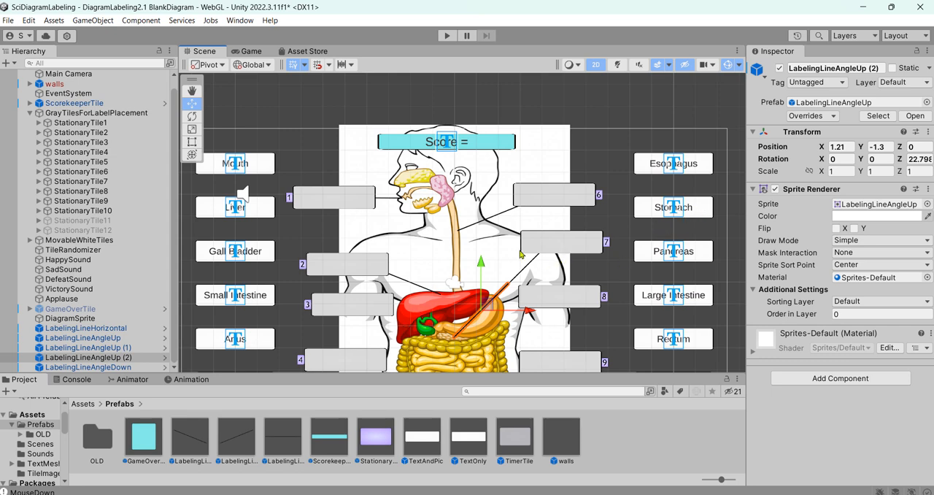
Rotate LabelingLineAngleUp (2) to about 5.66° around Z and move it to about X 1.46, Y -1.77, from the pancreas toward StationaryTile8.
click(192, 116)
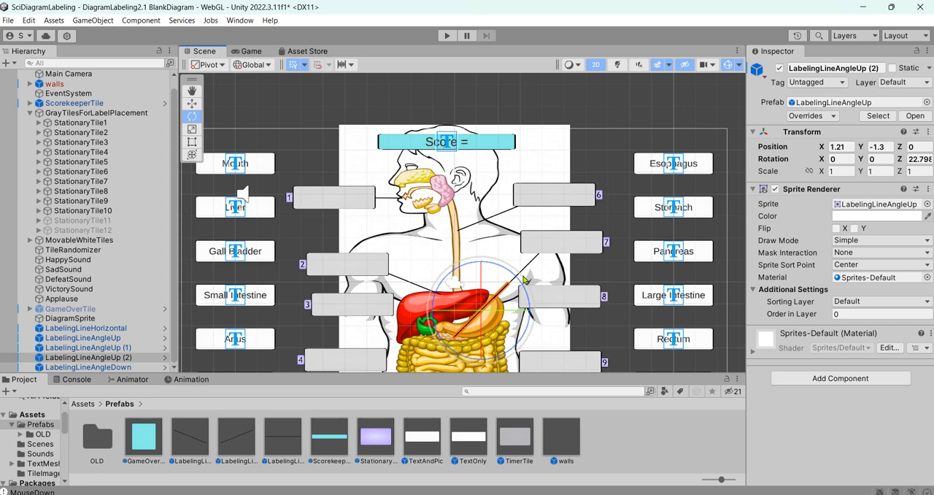
drag(526, 281, 537, 309)
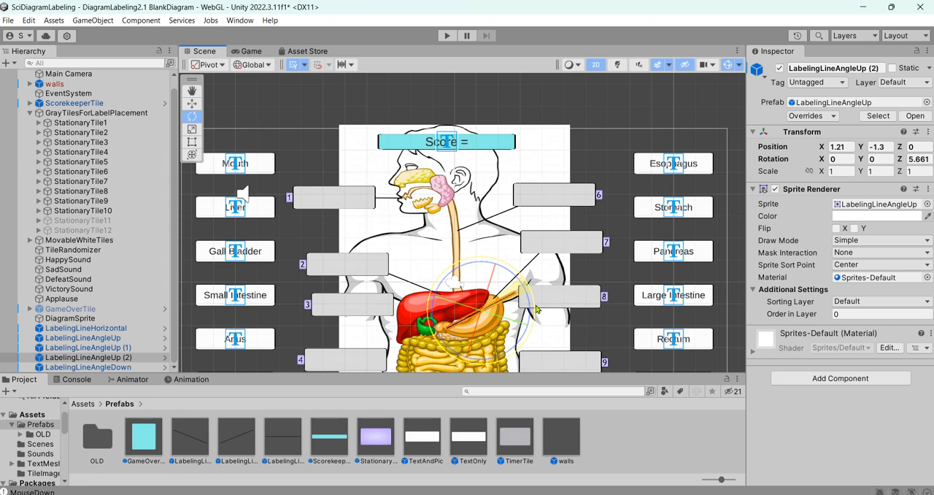
click(193, 108)
drag(489, 310, 498, 316)
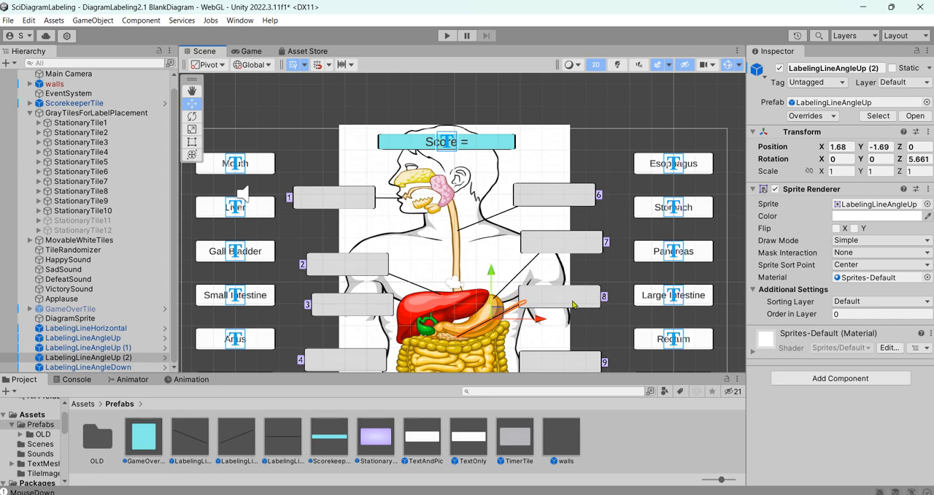
click(594, 335)
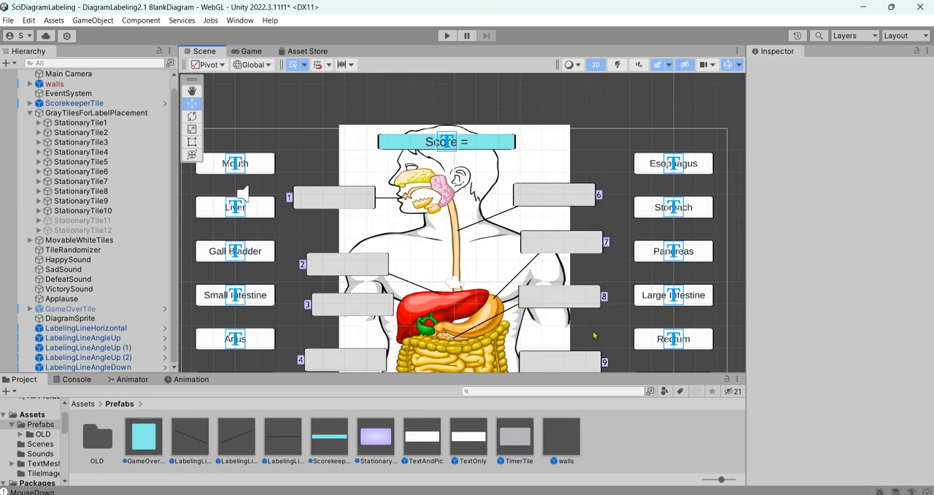
click(506, 314)
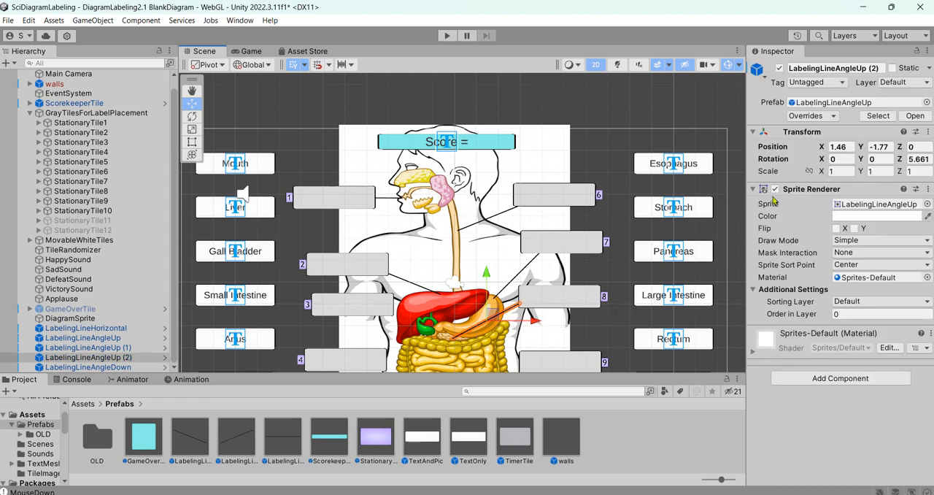
Lengthen LabelingLineAngleUp (2) by setting its X scale to 2.
click(843, 173)
text(2)
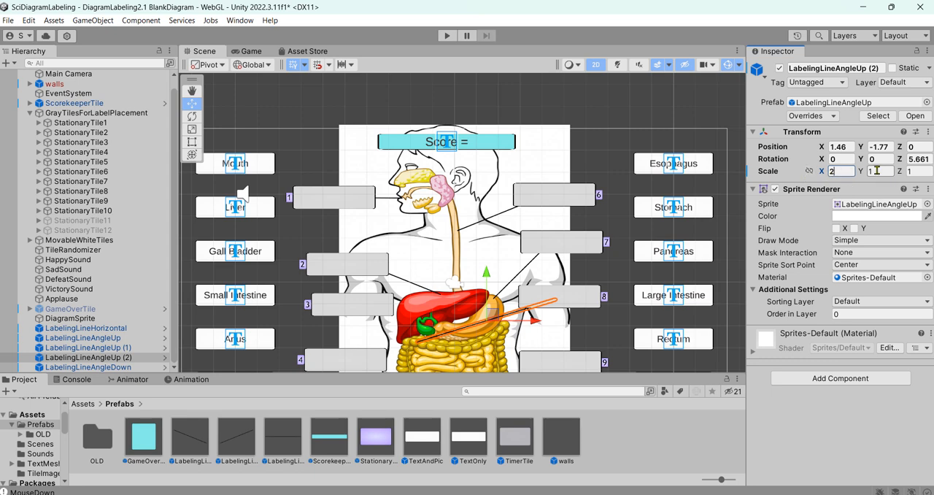
click(877, 171)
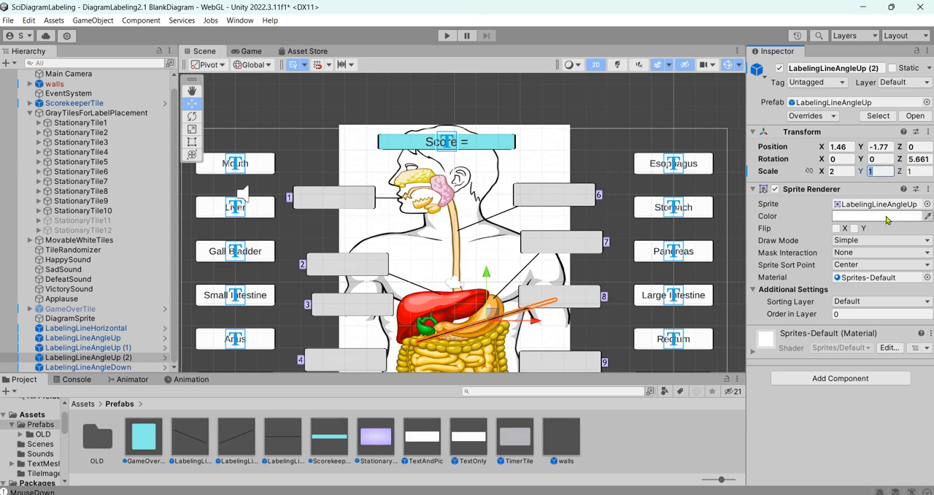
Try a Y scale of 2 on LabelingLineAngleUp (2), then restore it to 1.
text(2)
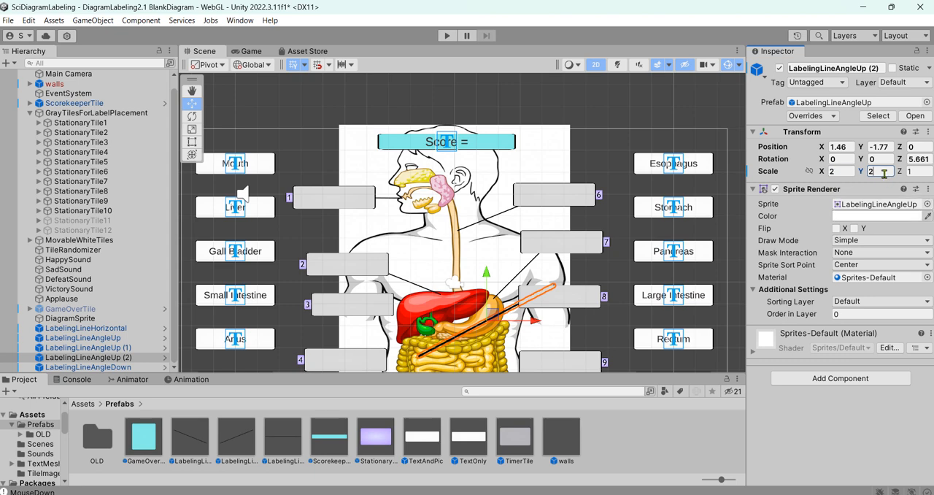
key(BackSpace)
text(1)
Try X scales of 1 and .5 on LabelingLineAngleUp (2), keeping its X scale at 1.
click(842, 173)
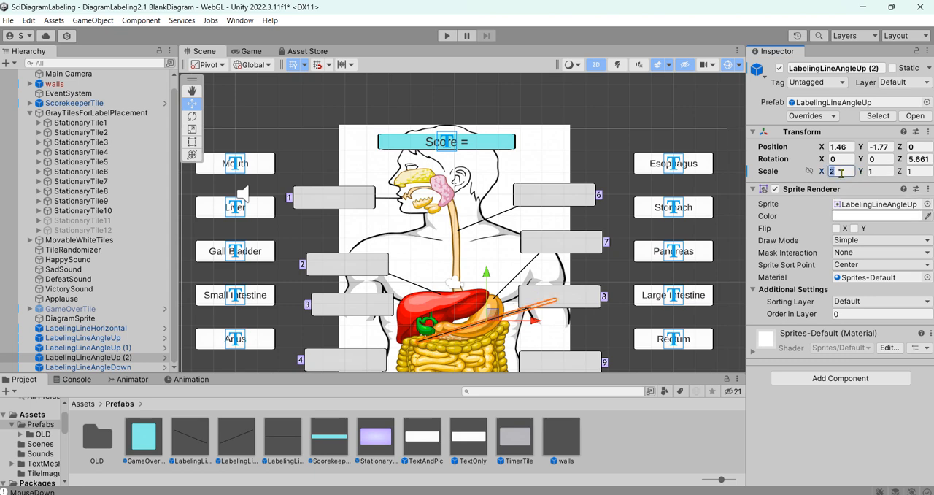
text(1)
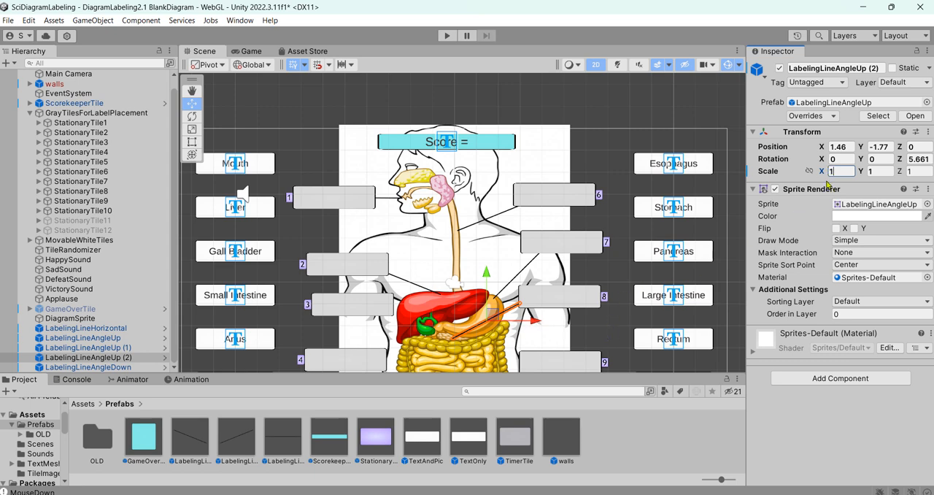
key(BackSpace)
text(.5)
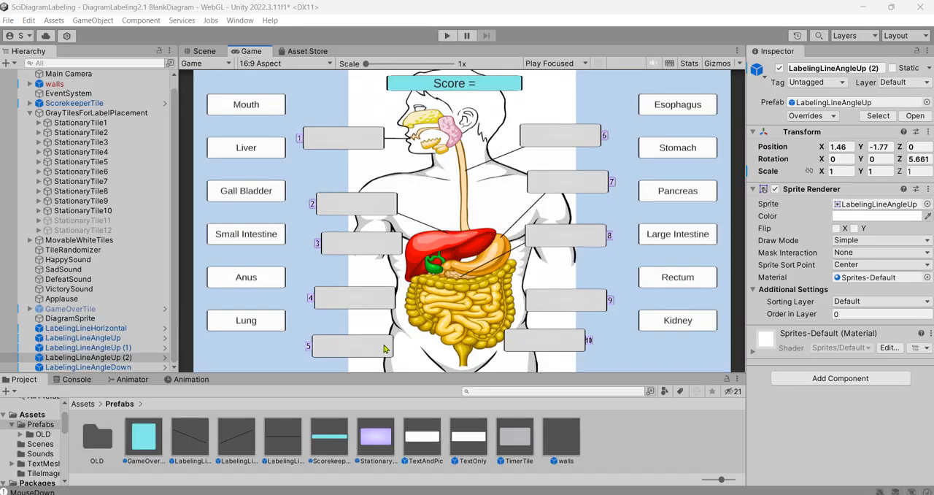
Expand MovableWhiteTiles and deactivate Distractor#1 and Distractor#2 together.
click(176, 278)
scroll(175, 278, up, 1)
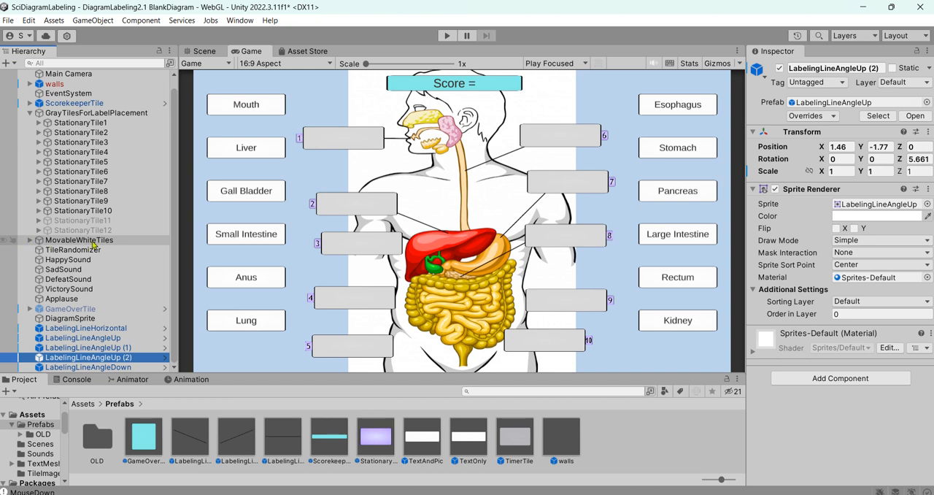
click(29, 240)
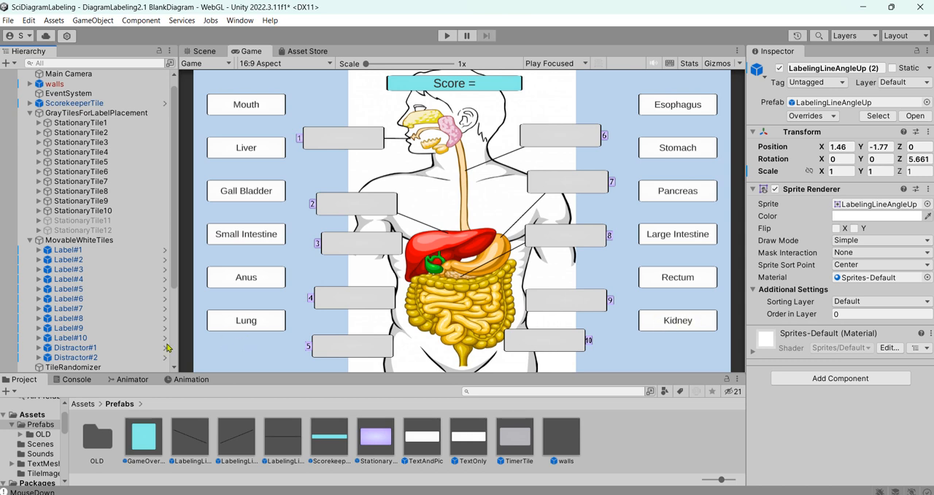
click(95, 349)
shift+click(95, 357)
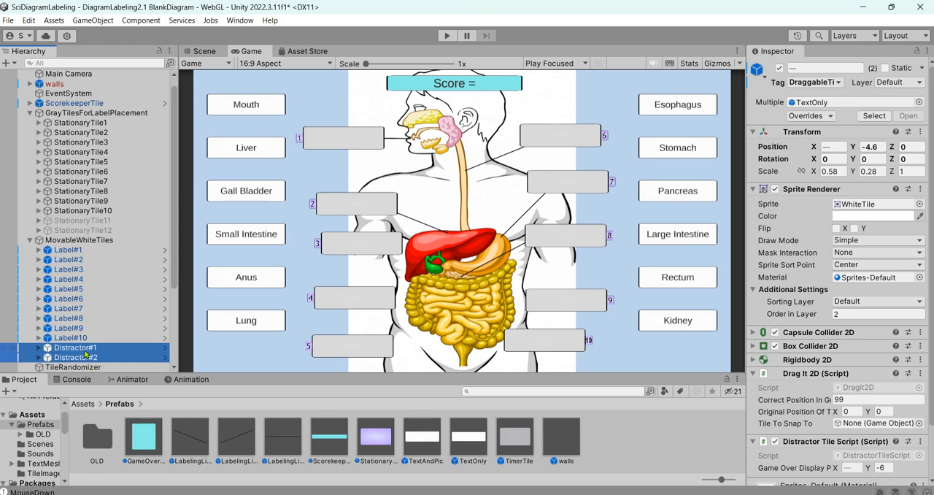
click(779, 68)
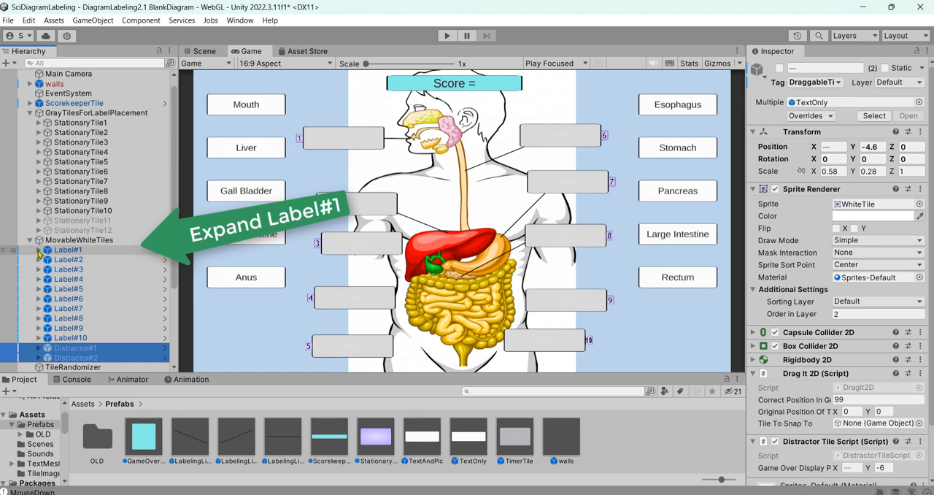
Change the text of Label#1's LabelForDraggableTile to "Nasal Cavity".
click(39, 249)
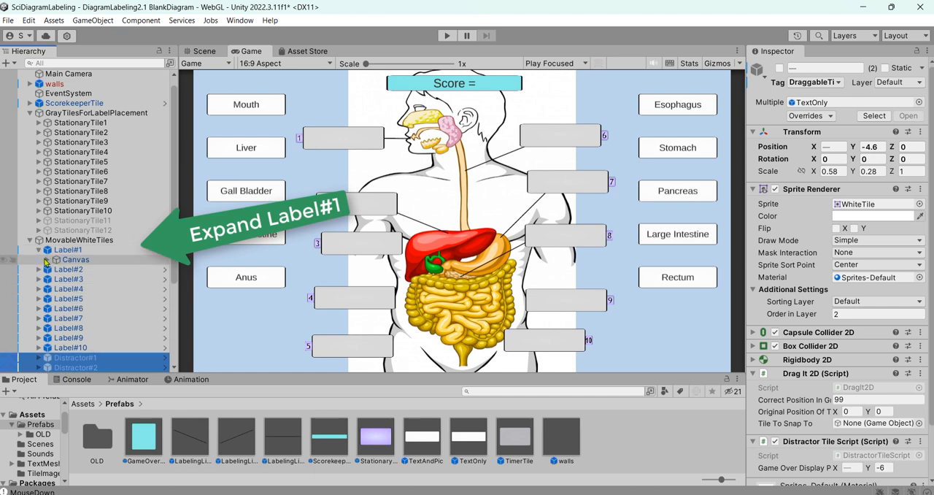
click(47, 259)
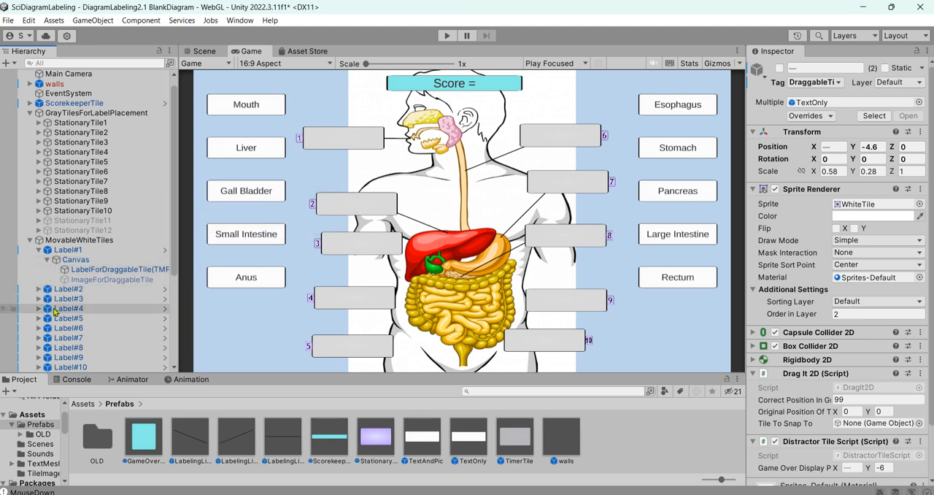
click(145, 270)
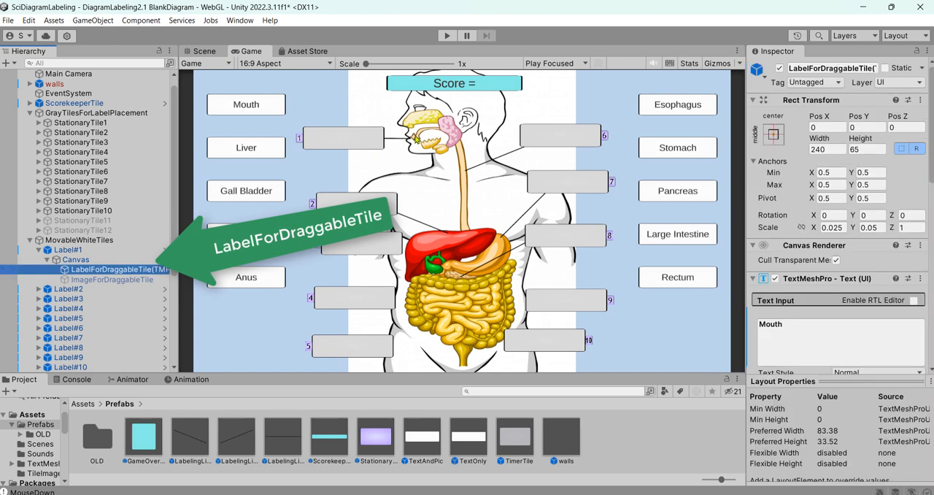
click(778, 323)
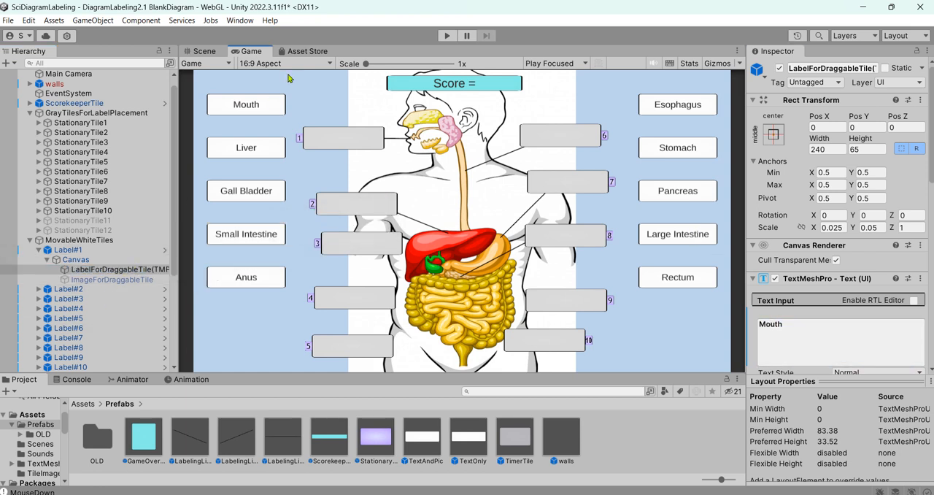
click(118, 271)
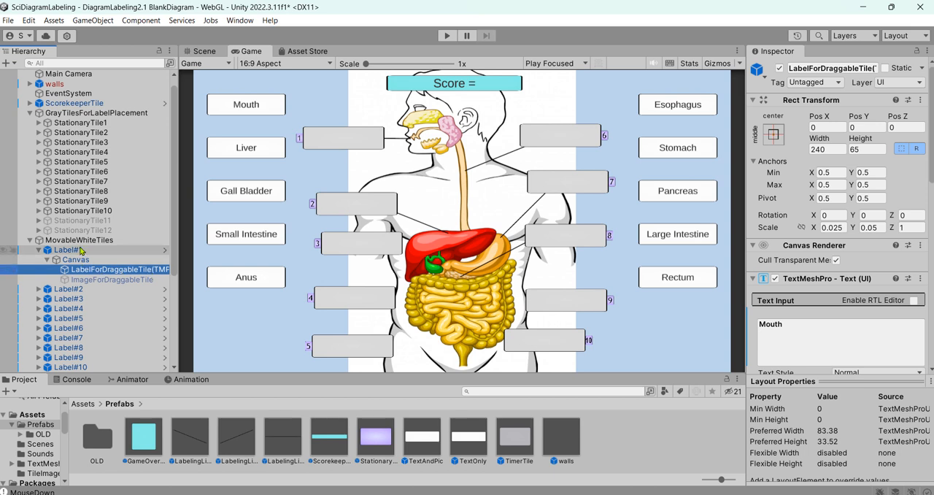
mouse_move(811, 276)
mouse_down()
mouse_move(730, 303)
mouse_move(931, 355)
mouse_move(792, 278)
mouse_up()
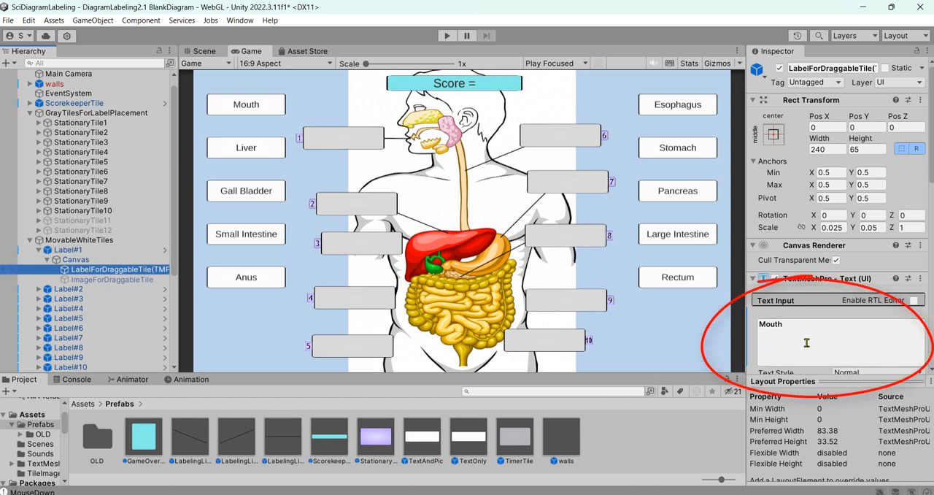
drag(792, 330, 759, 331)
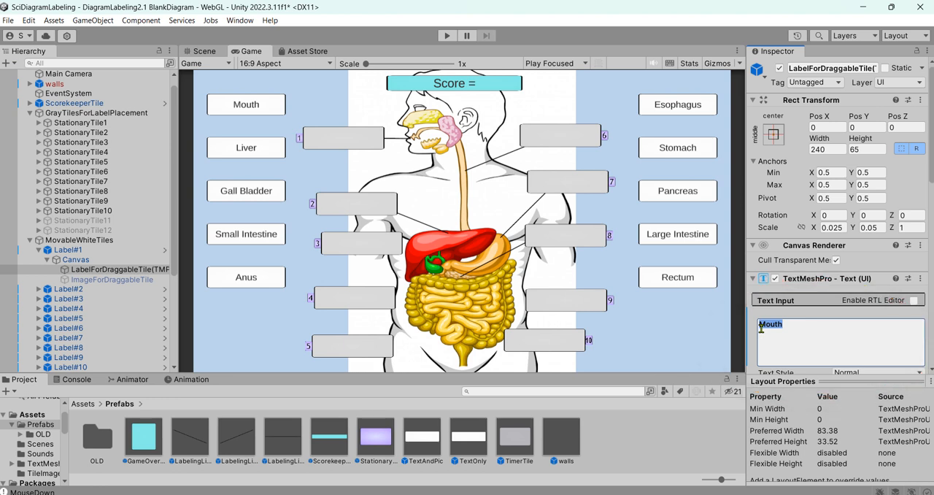
click(827, 330)
key(BackSpace)
key(BackSpace)
key(BackSpace)
key(BackSpace)
key(BackSpace)
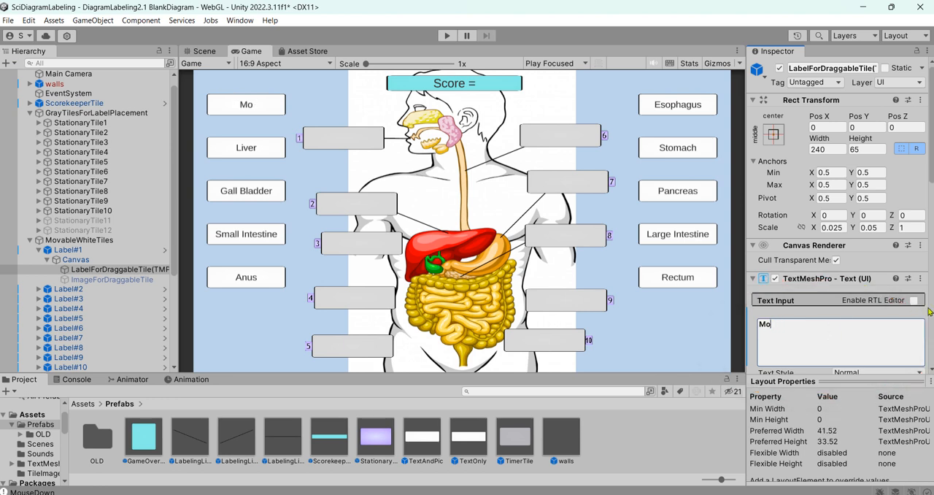
text(Nasal Cavity)
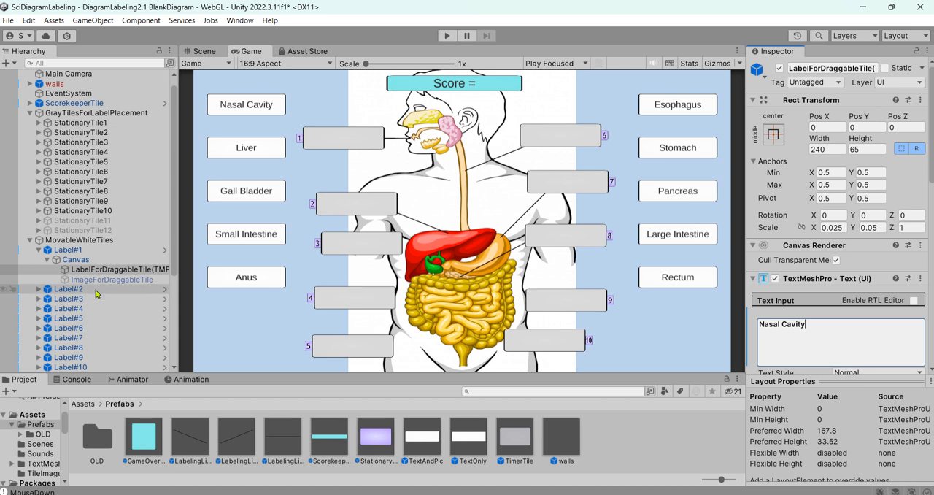
Replace the text of Label#2's LabelForDraggableTile with "Kidney".
click(38, 289)
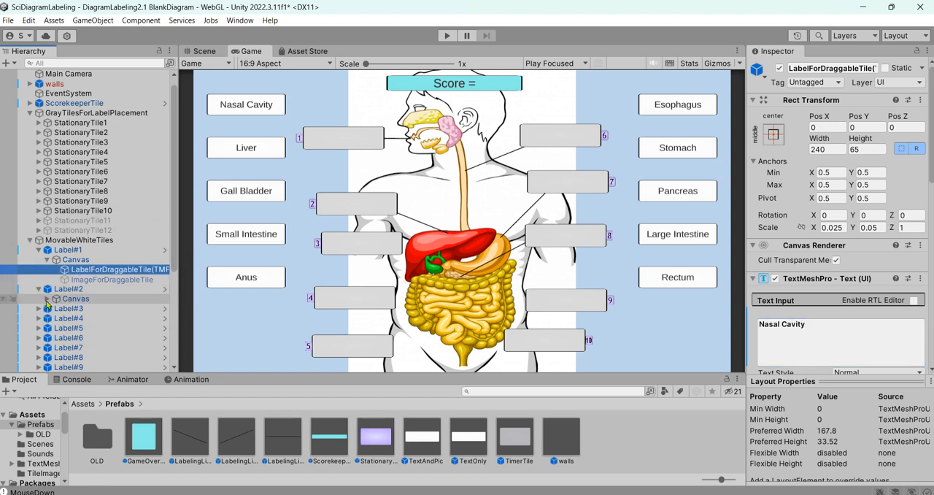
click(47, 299)
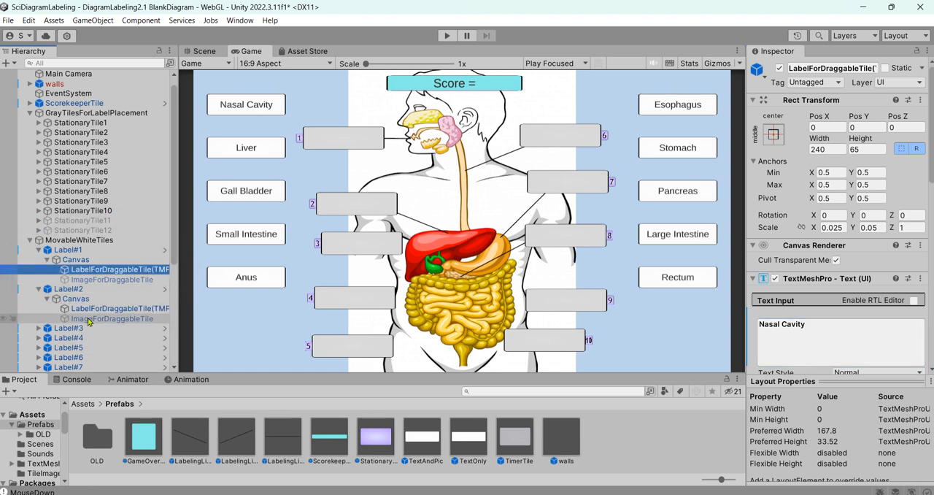
click(125, 311)
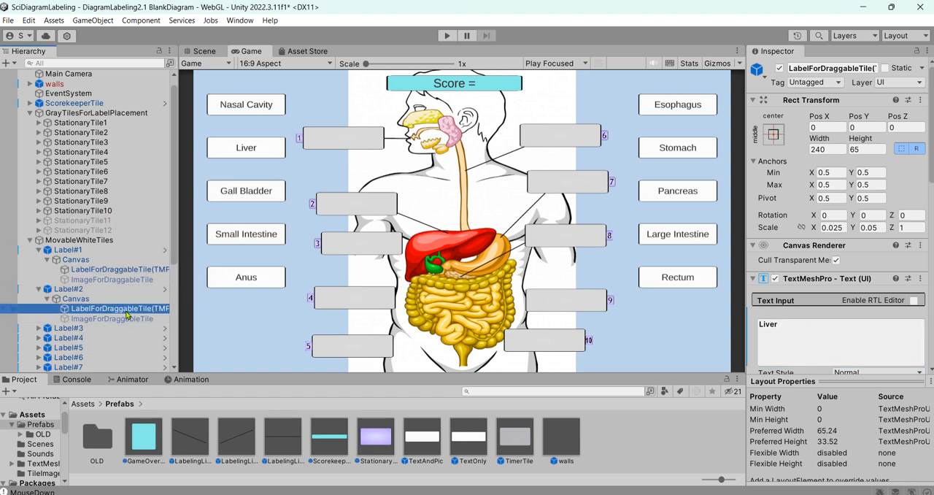
click(811, 328)
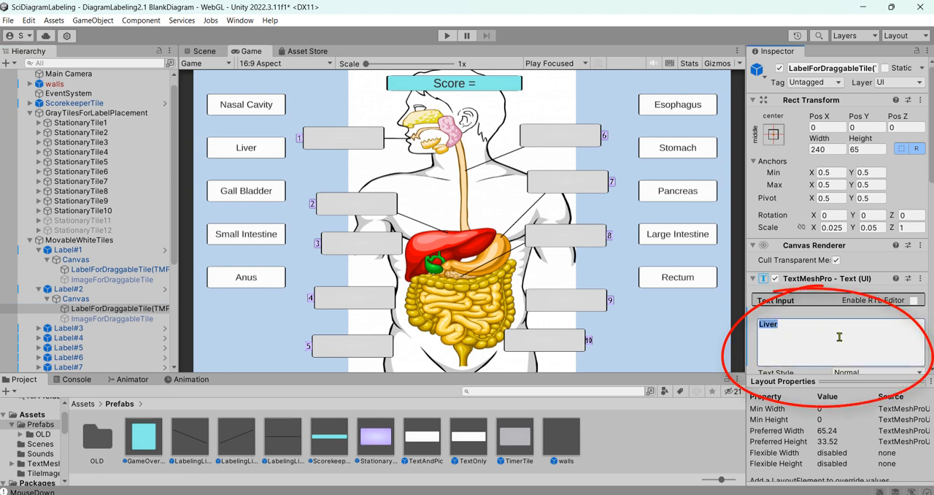
text(Kidney)
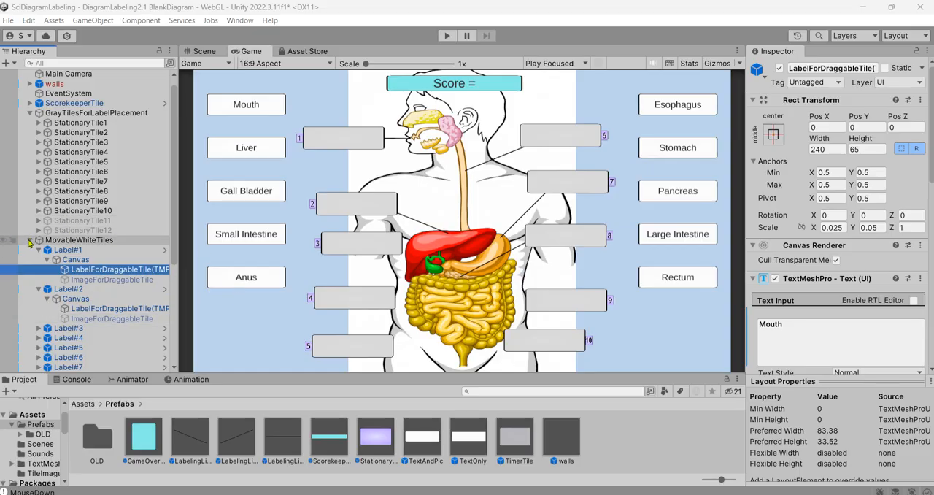
Collapse MovableWhiteTiles and examine ScorekeeperTile's Scorekeeper Script settings, especially the percent score needed.
click(29, 240)
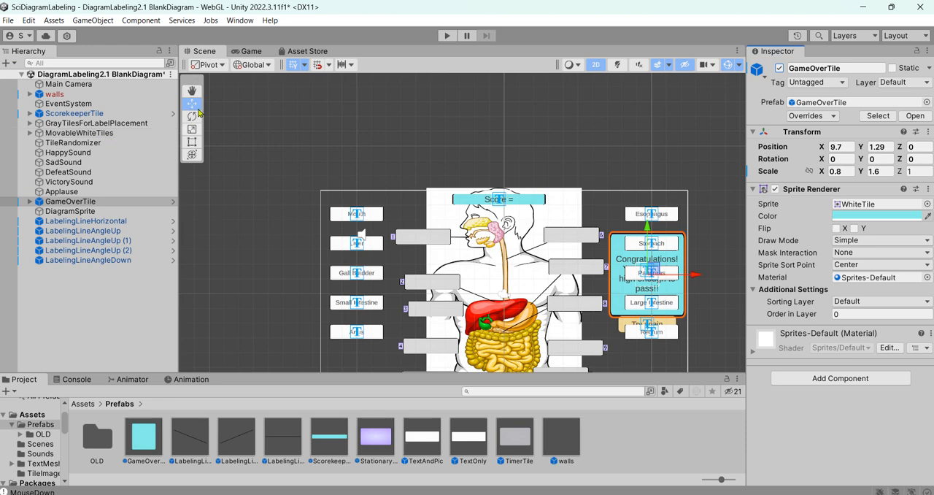
scroll(467, 231, up, 5)
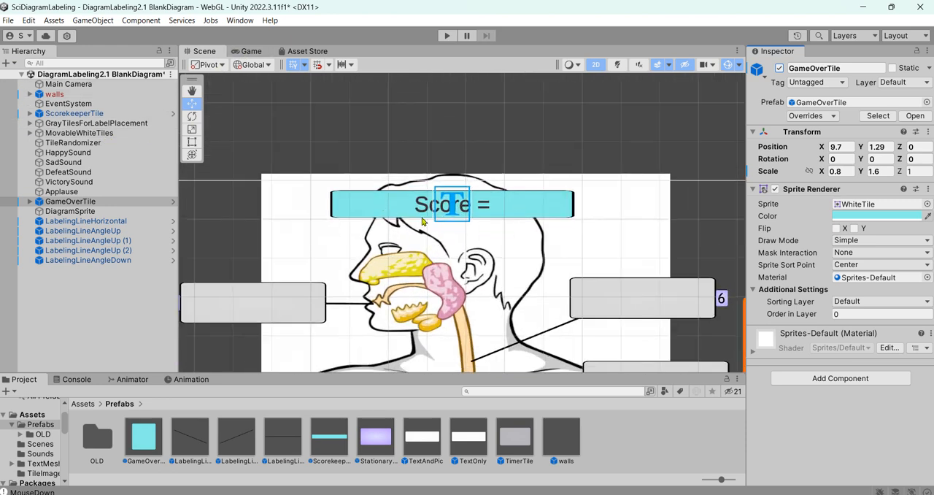
click(101, 114)
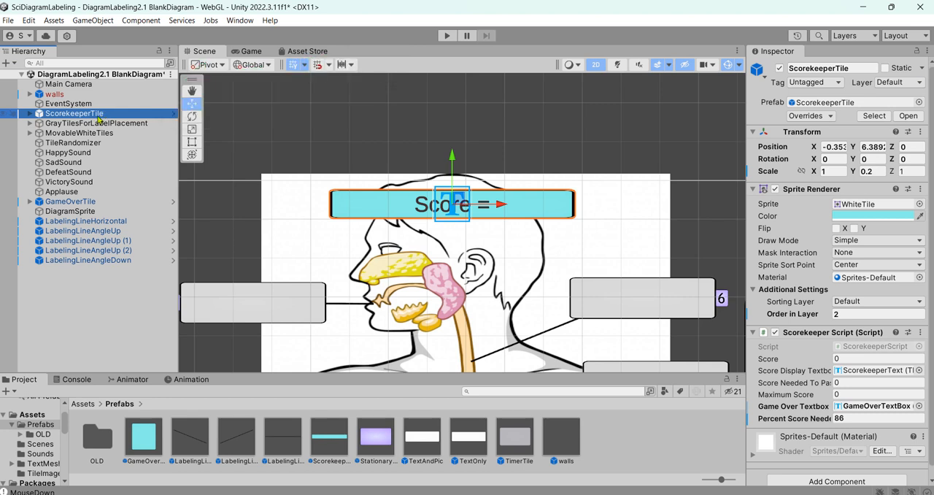
scroll(821, 212, down, 1)
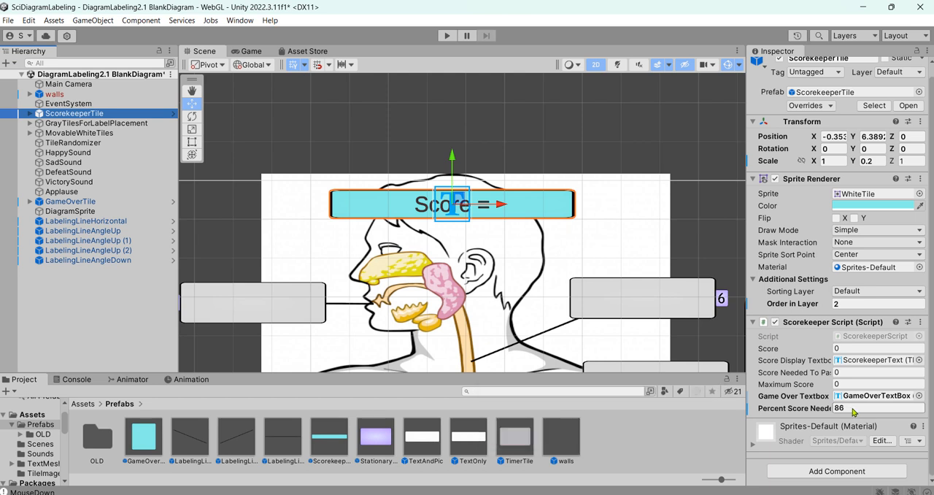
Examine the Audio Source settings of the sound objects from HappySound through Applause.
click(93, 156)
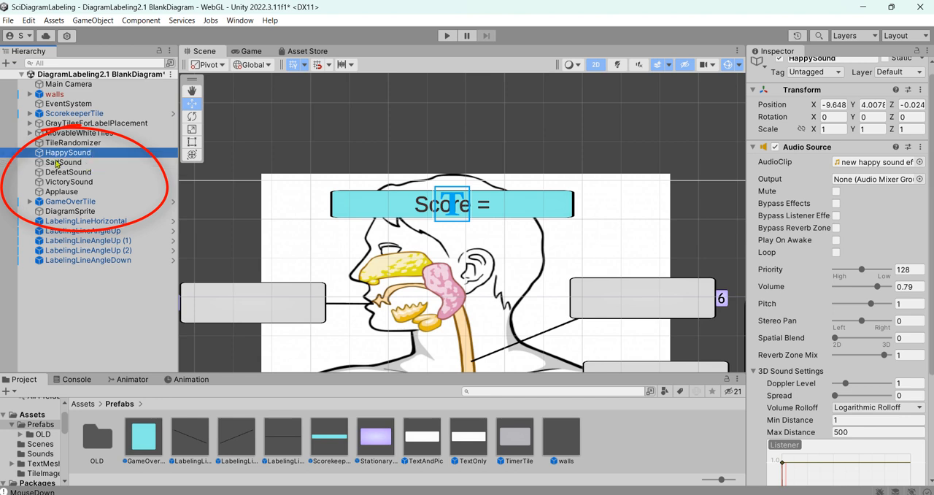
click(70, 164)
key(Down)
key(Down)
key(Down)
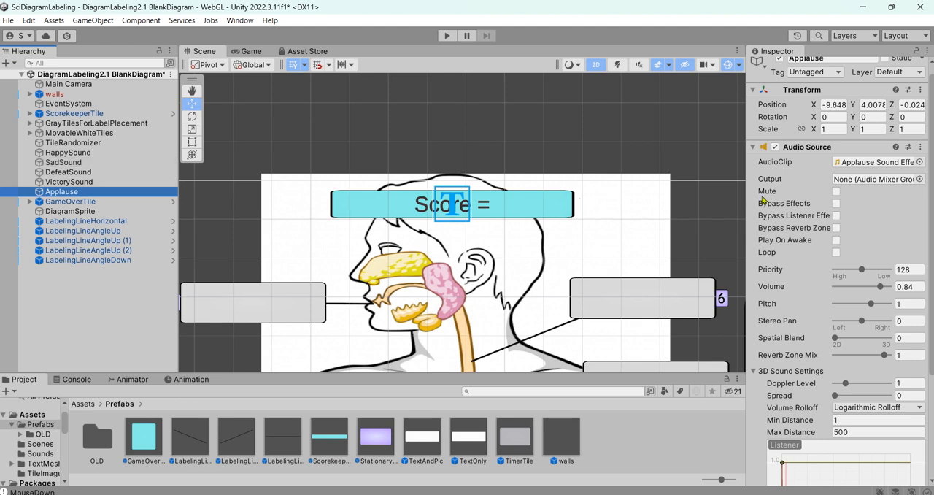
Try Cymbal1 and Cymbal2 as HappySound's audio clip, then leave the clip selection.
click(108, 154)
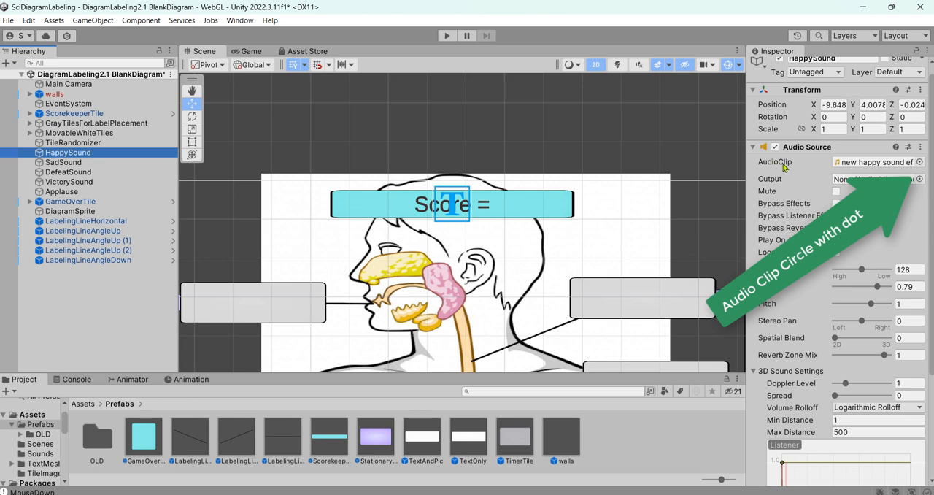
click(921, 162)
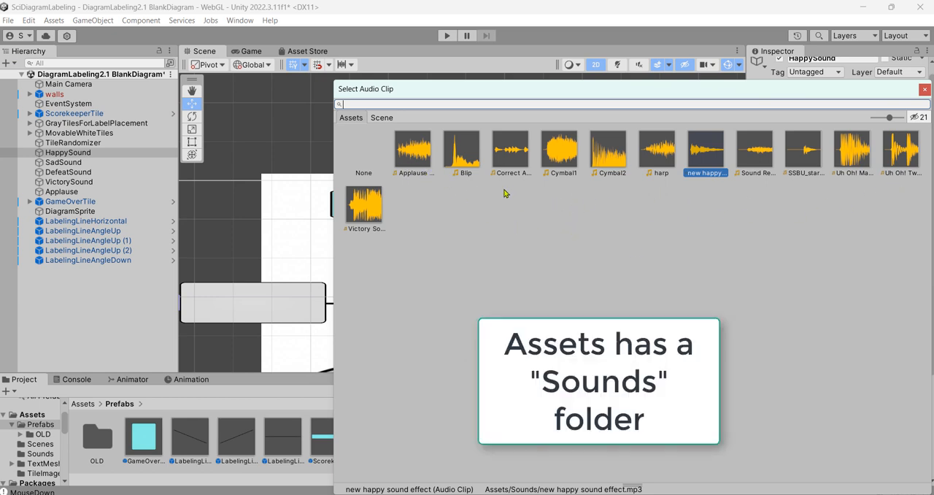
click(562, 155)
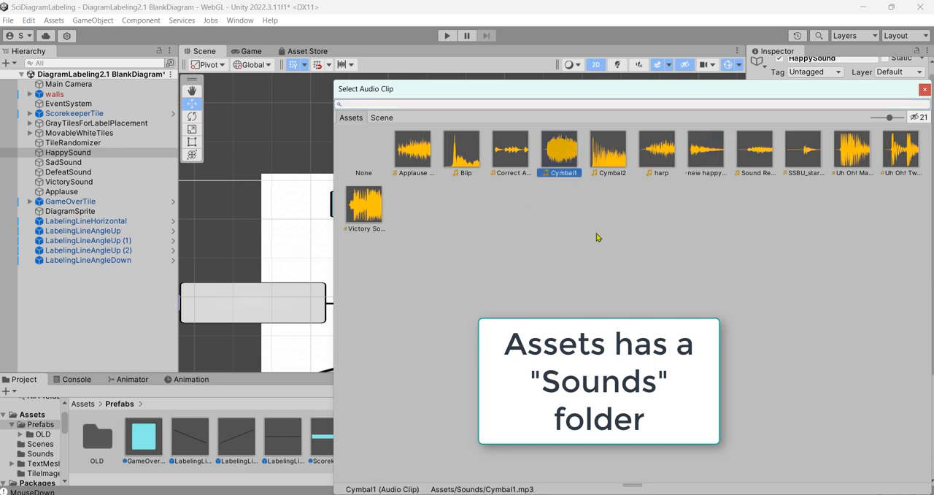
click(610, 161)
key(Escape)
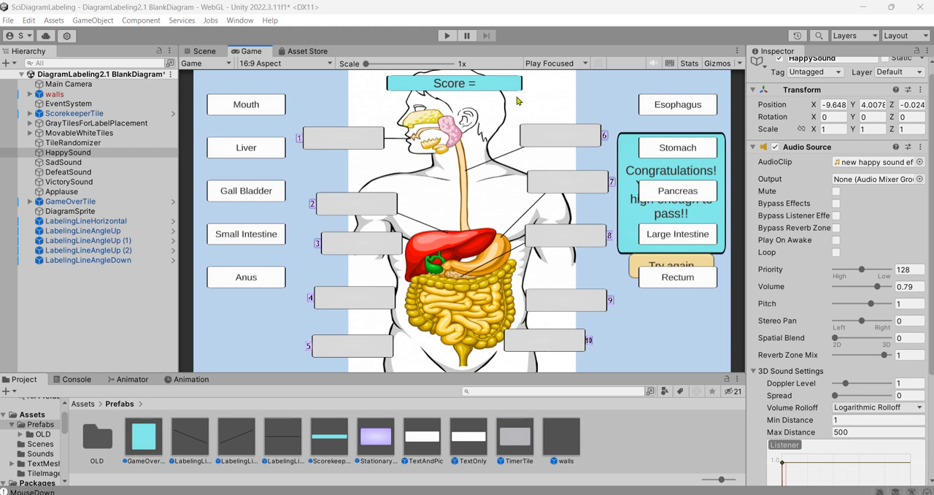
Run the game and test it by placing Mouth on tile 1 and Esophagus on tile 2.
click(448, 36)
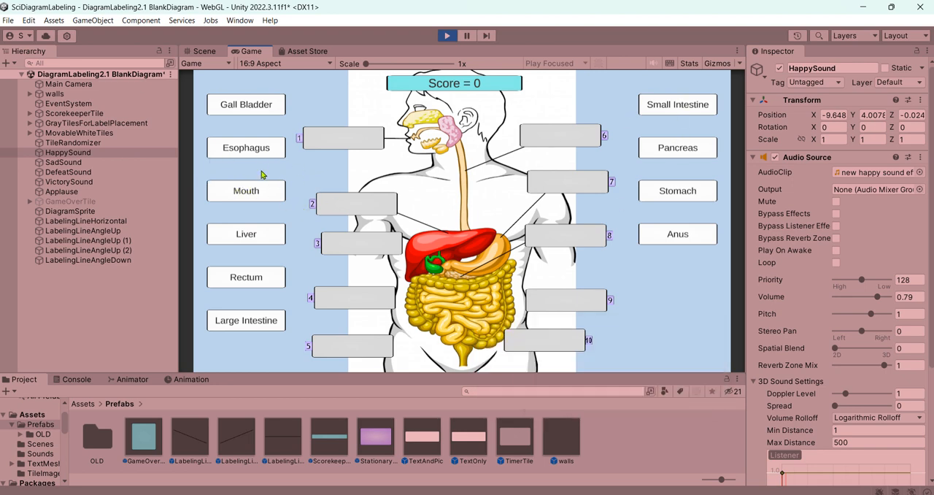
drag(246, 190, 348, 141)
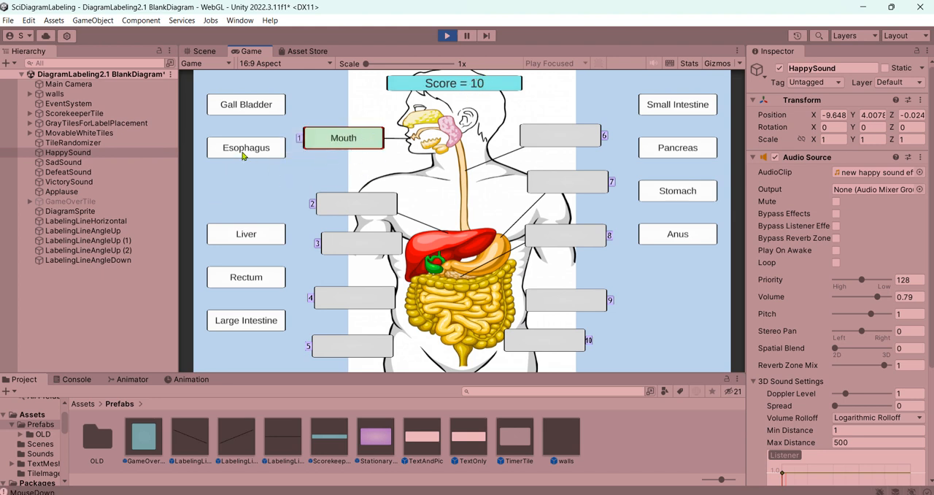
drag(249, 154, 358, 208)
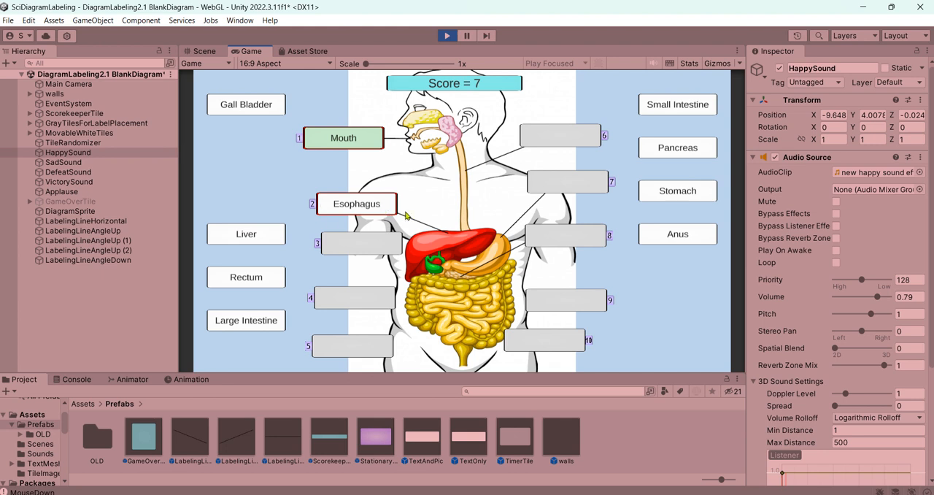
Remove the misplaced Esophagus label from tile 2 and return it to the open space among the unused labels.
drag(368, 206, 253, 176)
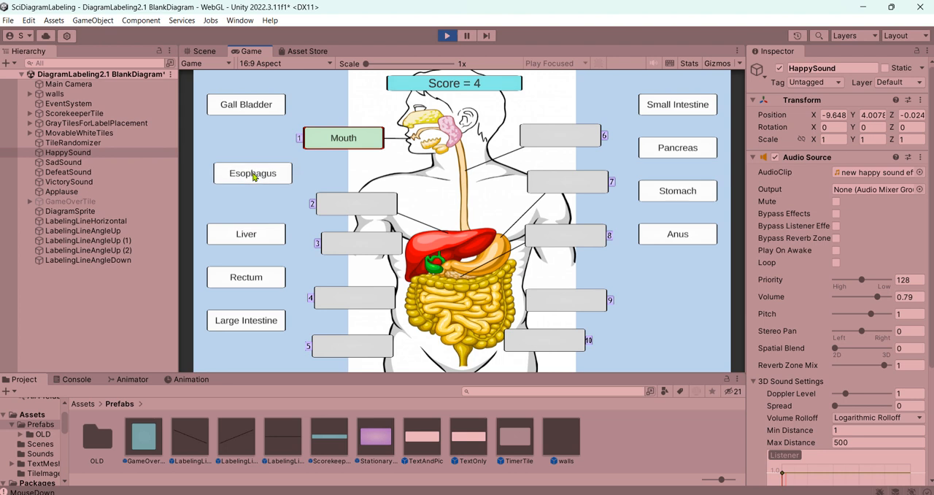
drag(253, 176, 253, 176)
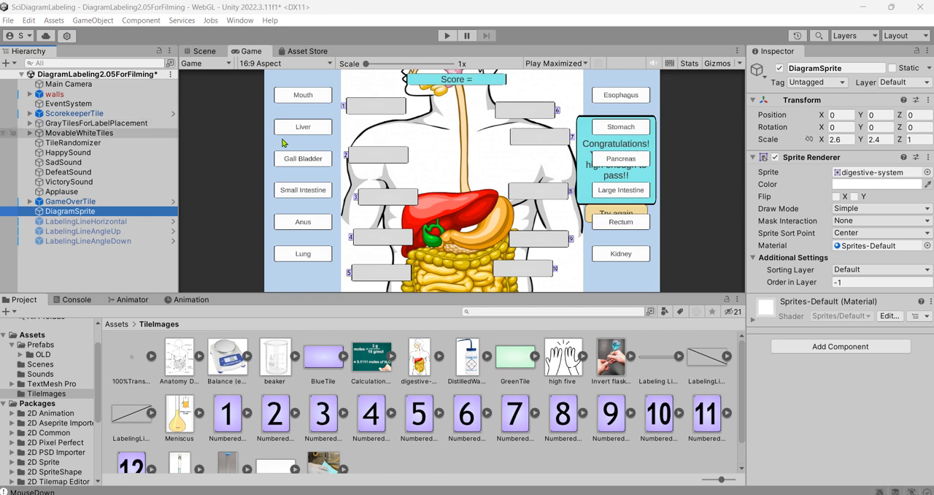
Expand the GrayTilesForLabelPlacement group and activate StationaryTile11.
click(30, 124)
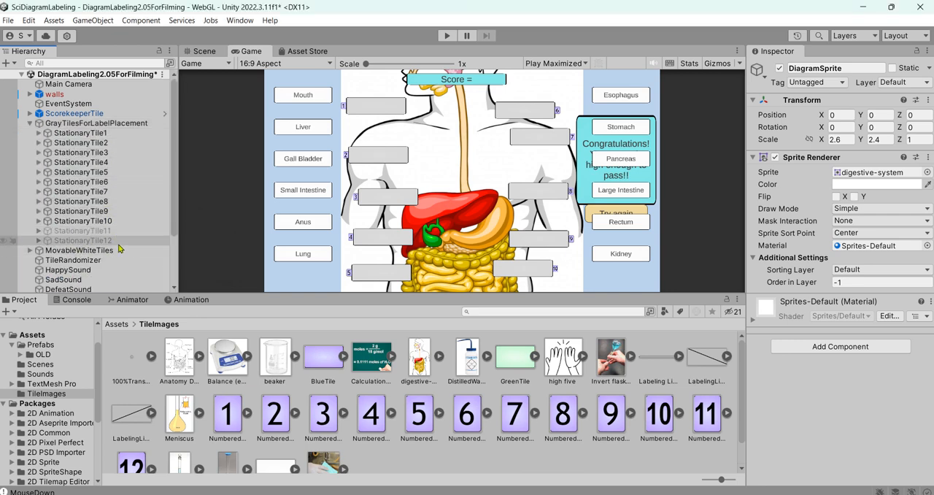
click(130, 232)
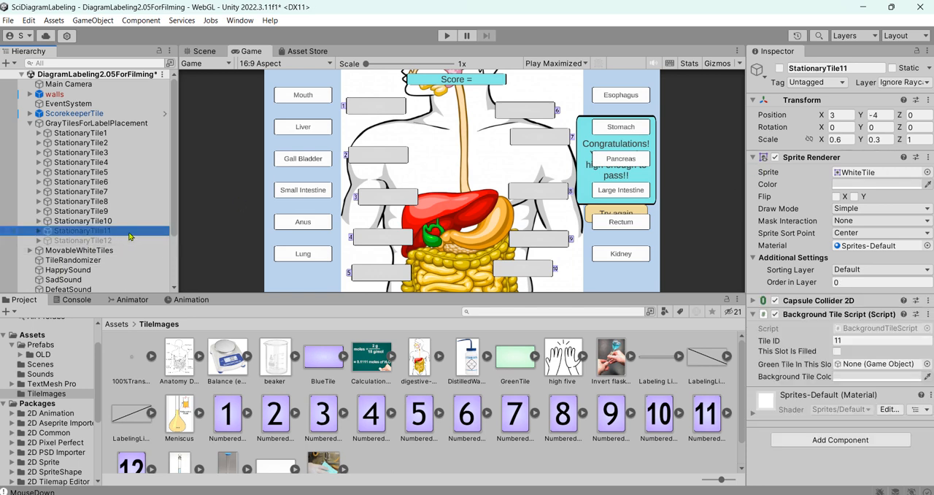
click(780, 69)
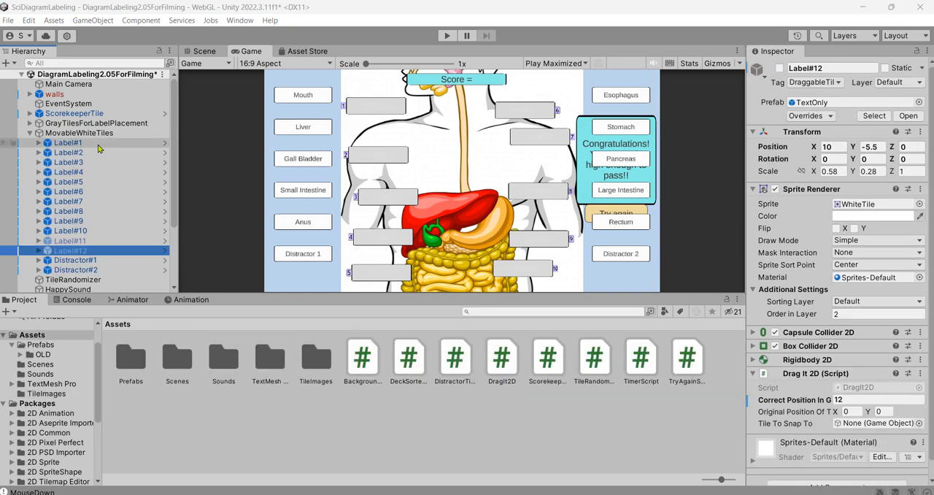
Activate the Label#12 tile in the MovableWhiteTiles group.
click(101, 243)
click(110, 251)
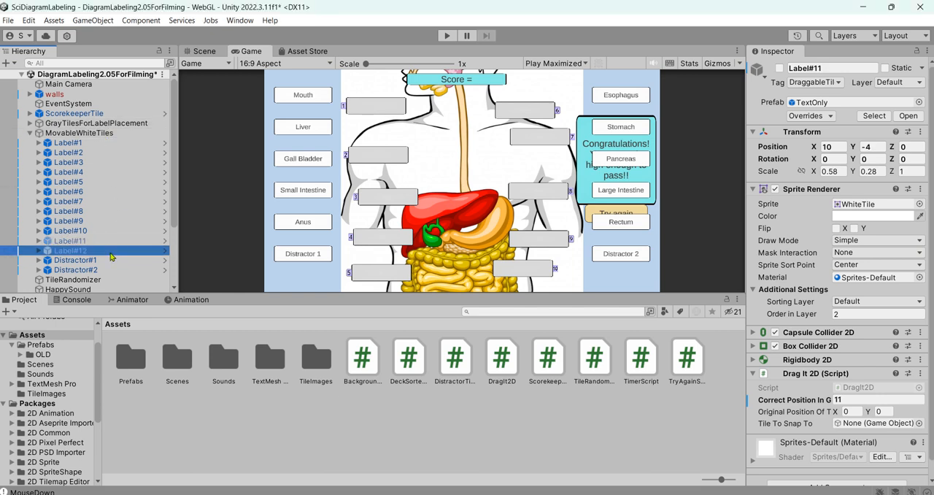
click(779, 68)
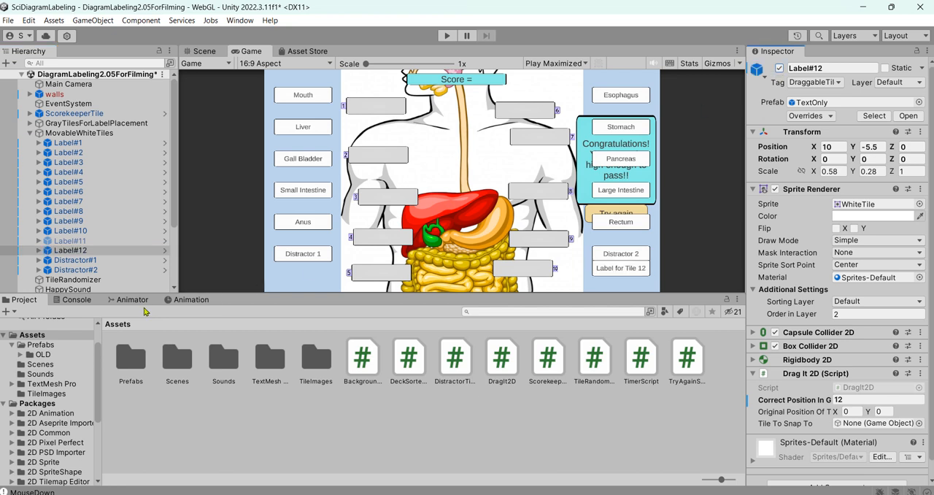
Select Distractor#1 and Distractor#2 in the MovableWhiteTiles group and deactivate both.
click(80, 260)
click(103, 270)
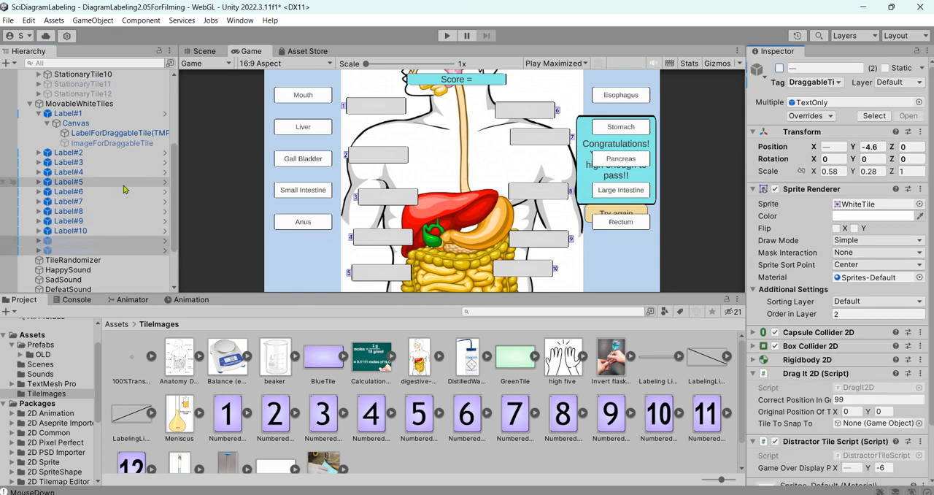
Deactivate the Label#9 and Label#10 tiles together in the MovableWhiteTiles group.
click(88, 221)
shift+click(102, 230)
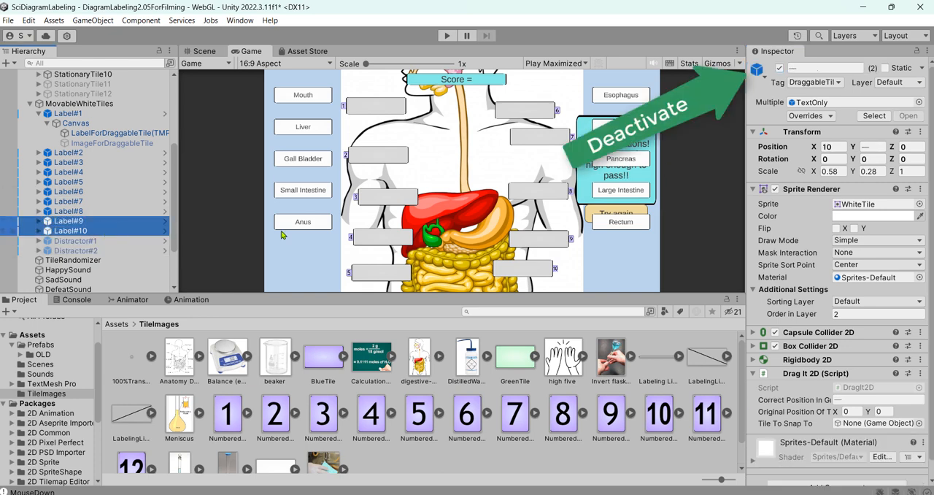
click(780, 68)
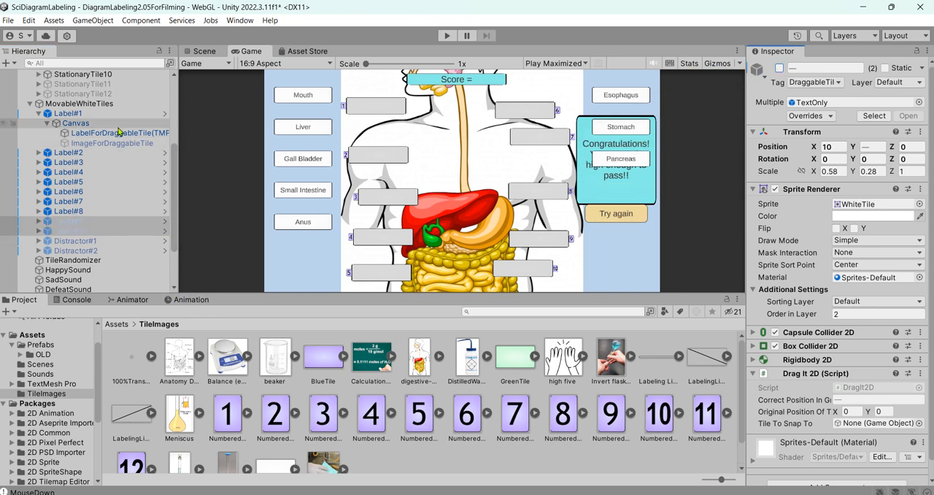
Deactivate the matching gray tiles StationaryTile9 and StationaryTile10 together in the GrayTilesForLabelPlacement group.
scroll(120, 131, up, 3)
scroll(132, 129, up, 3)
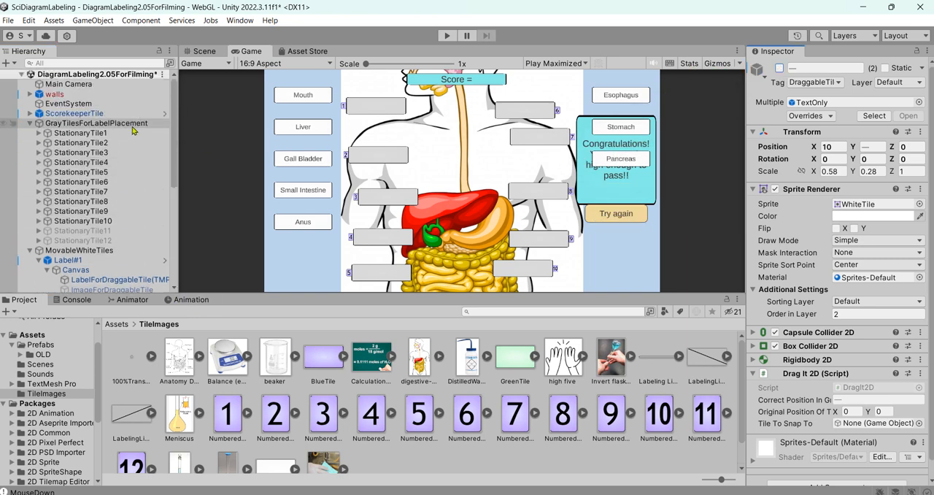
click(121, 212)
shift+click(126, 222)
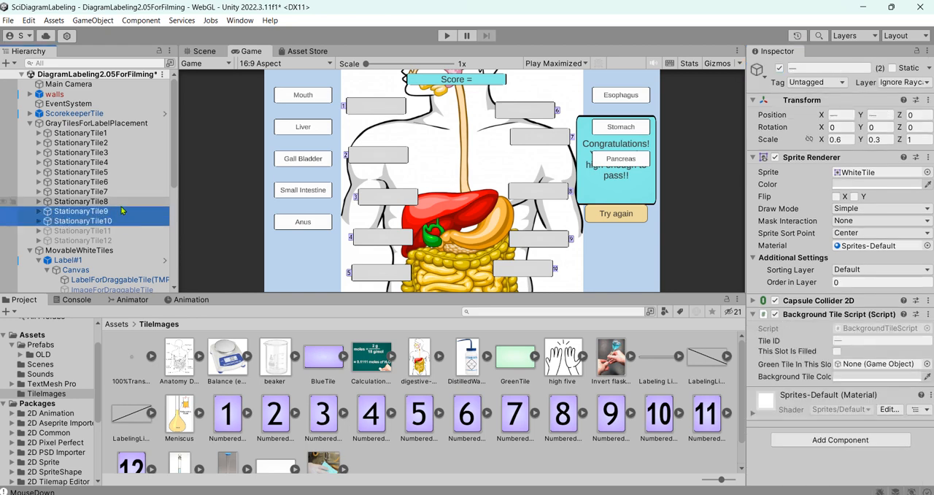
click(779, 68)
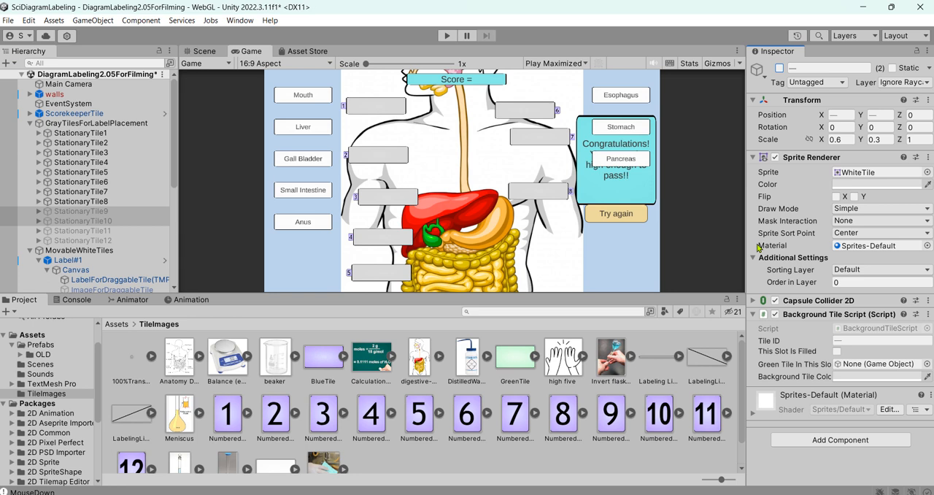